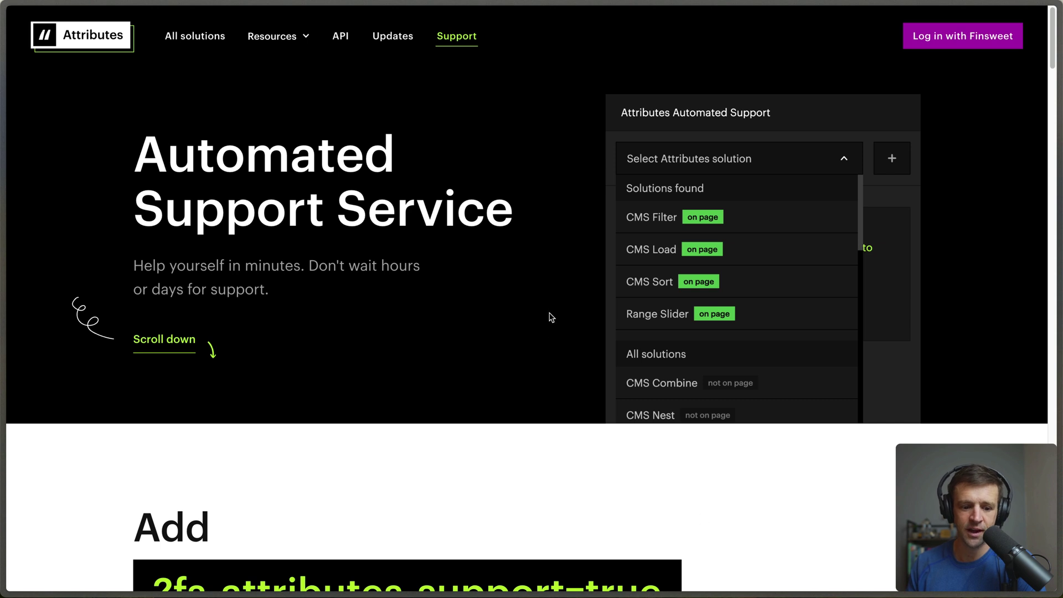
Step: Select the ?fs-attributes-support=true parameter on the Support page to copy it
{"action": "scroll", "coordinate": [550, 316], "scroll_direction": "down", "scroll_amount": 5}
{"action": "left_click_drag", "start_coordinate": [155, 331], "coordinate": [680, 327]}
{"action": "key", "text": "super+c"}
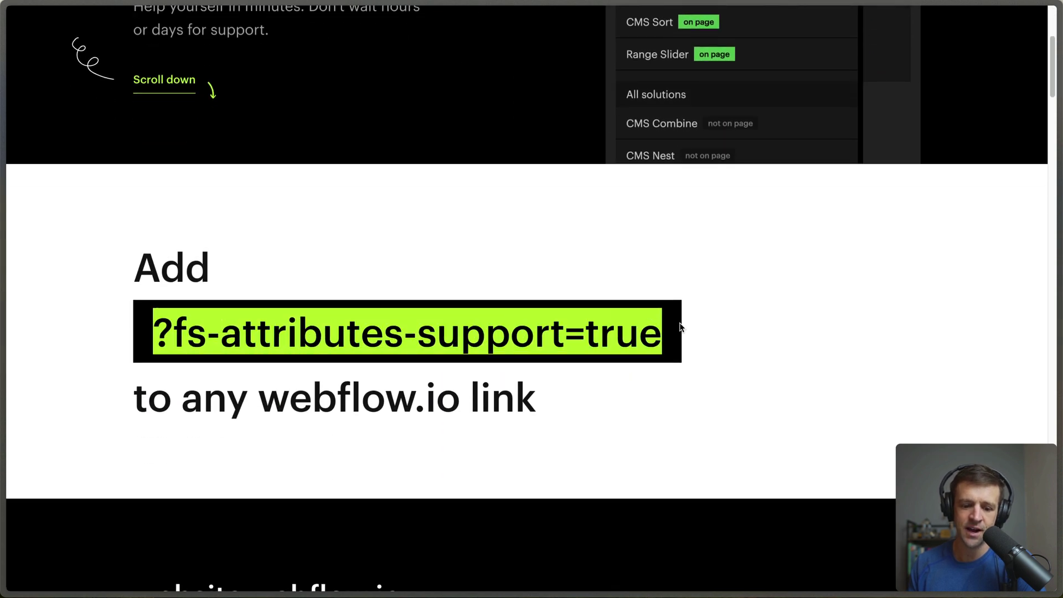
Step: Reload the GreenCar demo site with ?fs-attributes-support=true replacing the trailing slash of its webflow.io address
{"action": "left_click", "coordinate": [612, 271]}
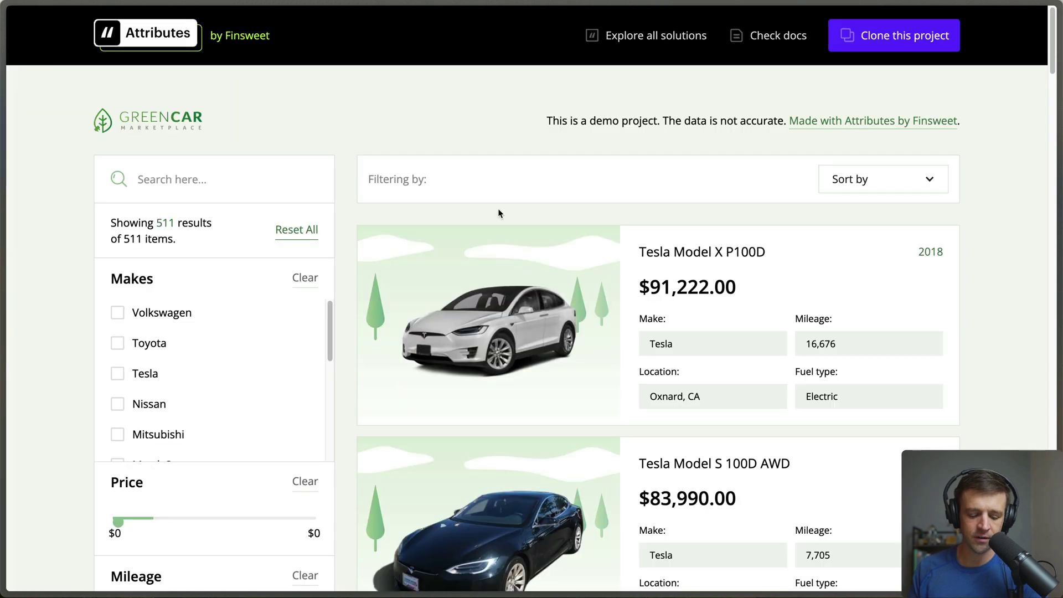
{"action": "key", "text": "super+l"}
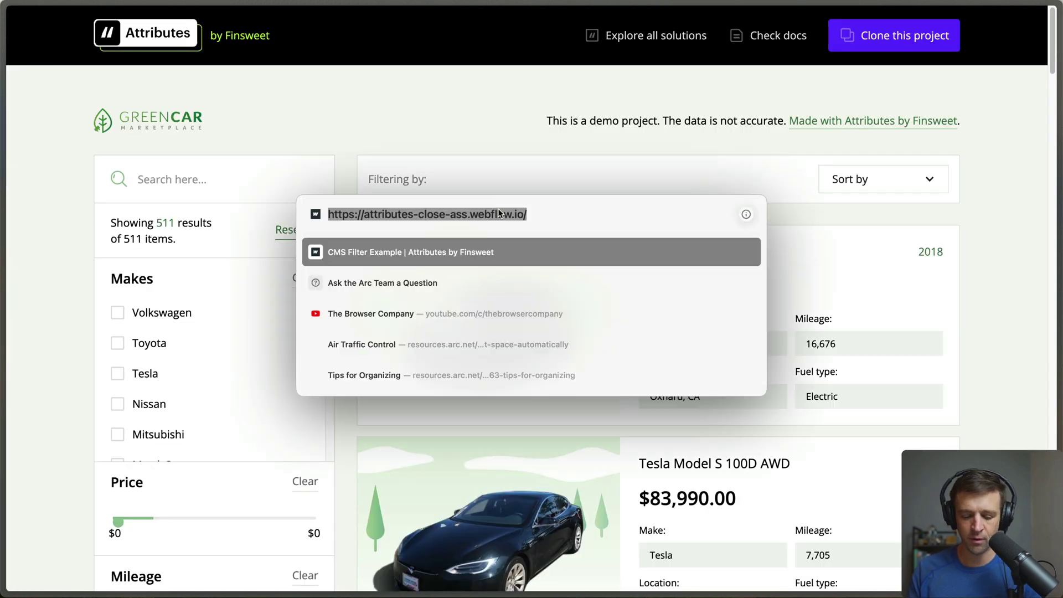
{"action": "left_click", "coordinate": [543, 220]}
{"action": "key", "text": "BackSpace"}
{"action": "key", "text": "super+v"}
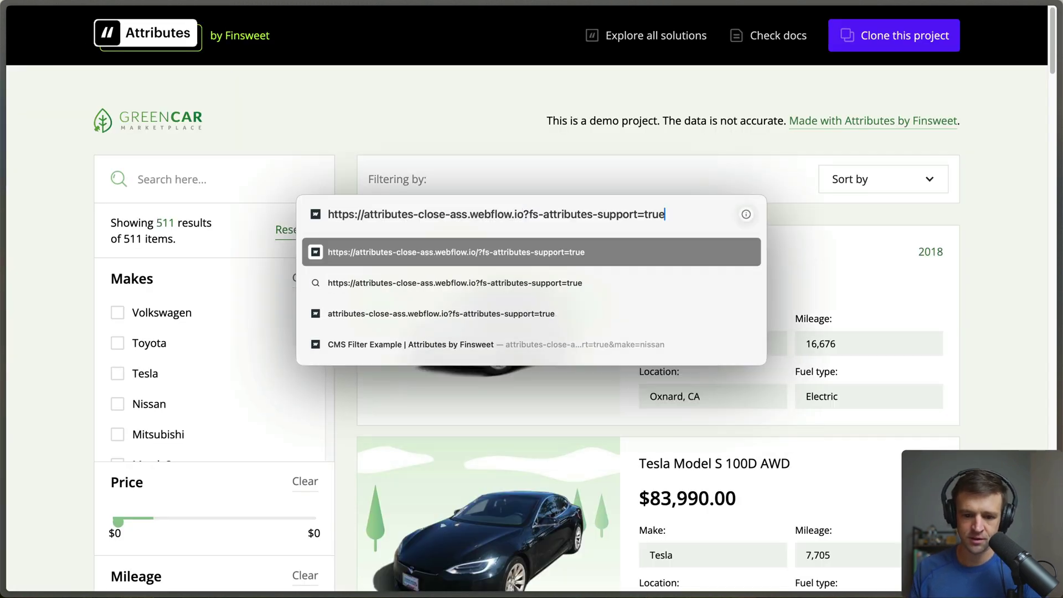
{"action": "left_click_drag", "start_coordinate": [523, 215], "coordinate": [530, 214]}
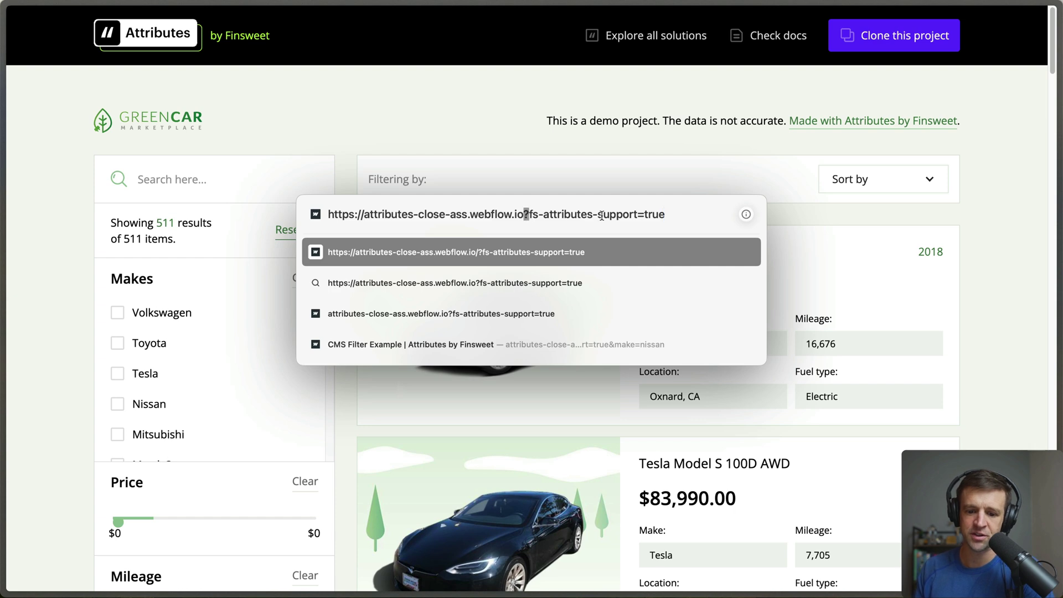
{"action": "left_click", "coordinate": [674, 216]}
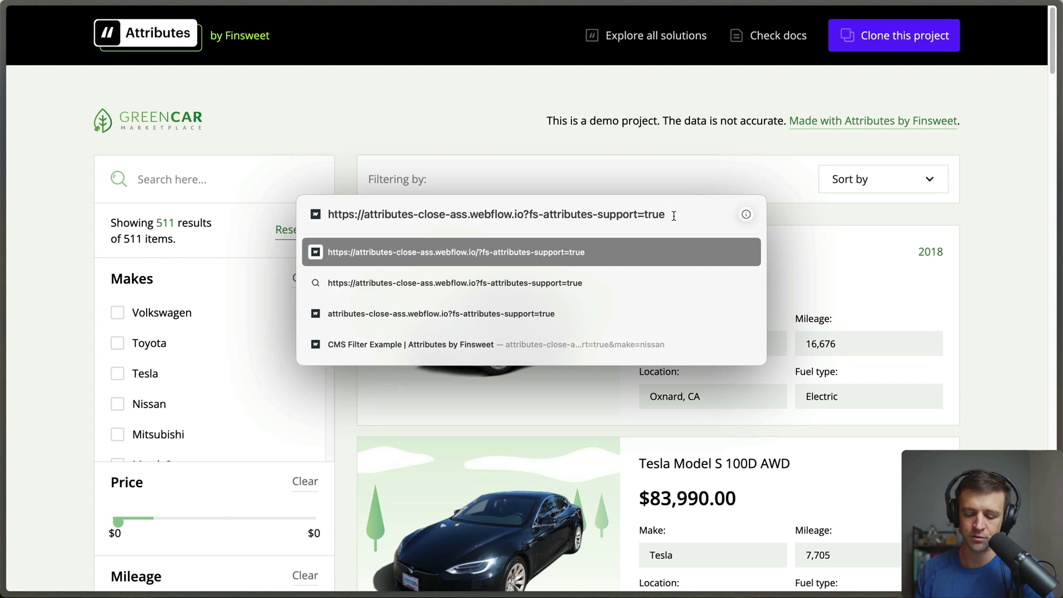
{"action": "key", "text": "Return"}
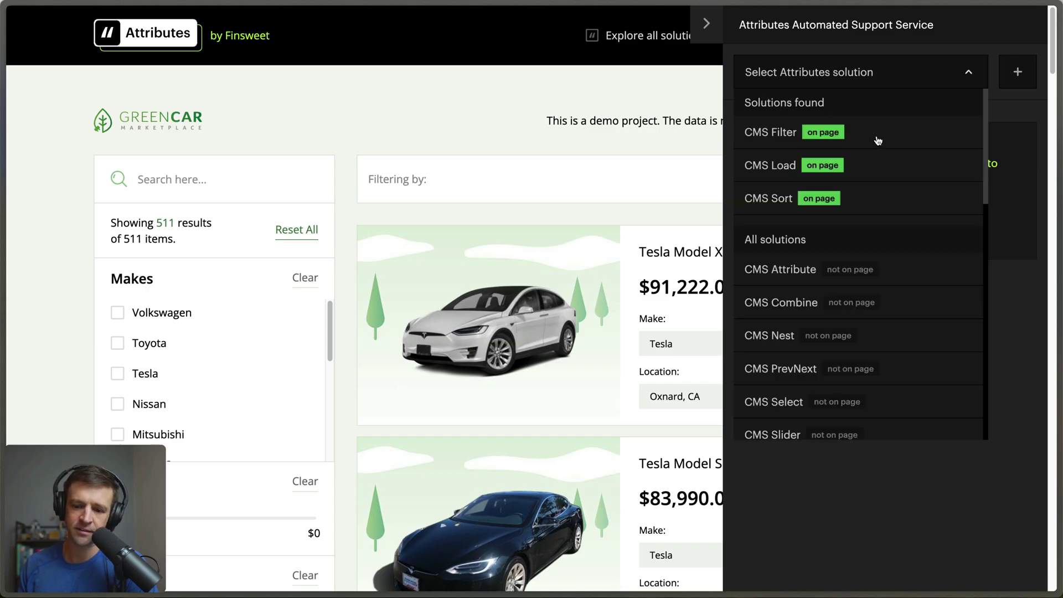
{"action": "scroll", "coordinate": [856, 197], "scroll_direction": "down", "scroll_amount": 5}
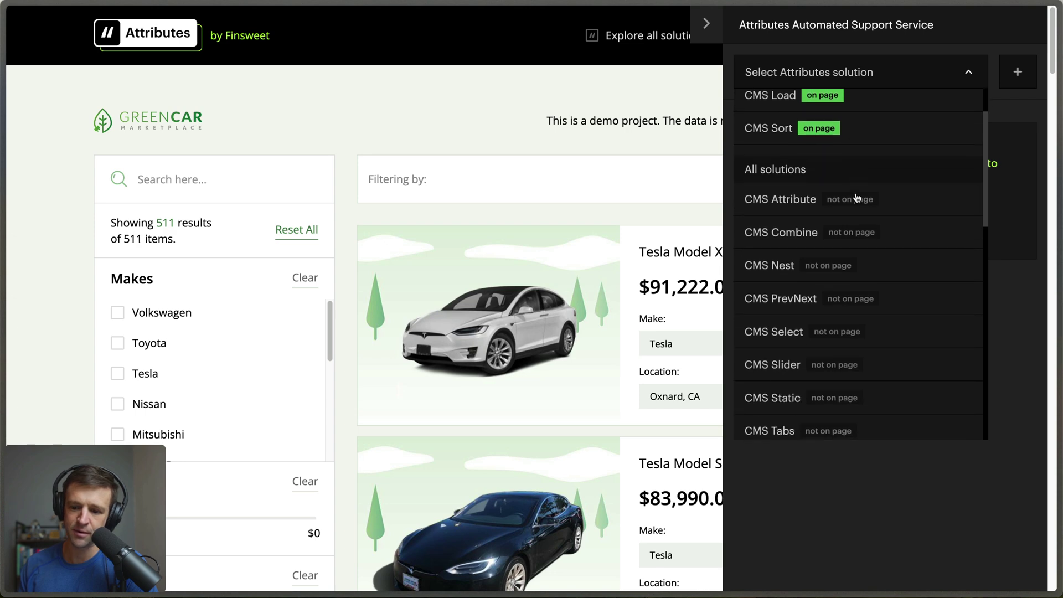
{"action": "scroll", "coordinate": [856, 198], "scroll_direction": "down", "scroll_amount": 6}
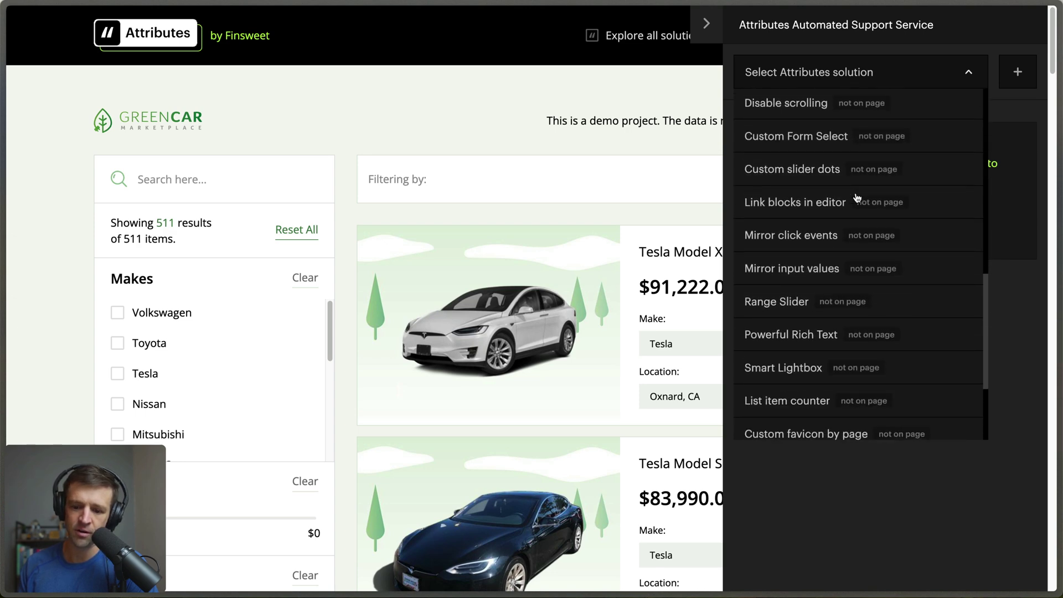
{"action": "scroll", "coordinate": [857, 198], "scroll_direction": "up", "scroll_amount": 12}
{"action": "left_click", "coordinate": [1022, 293]}
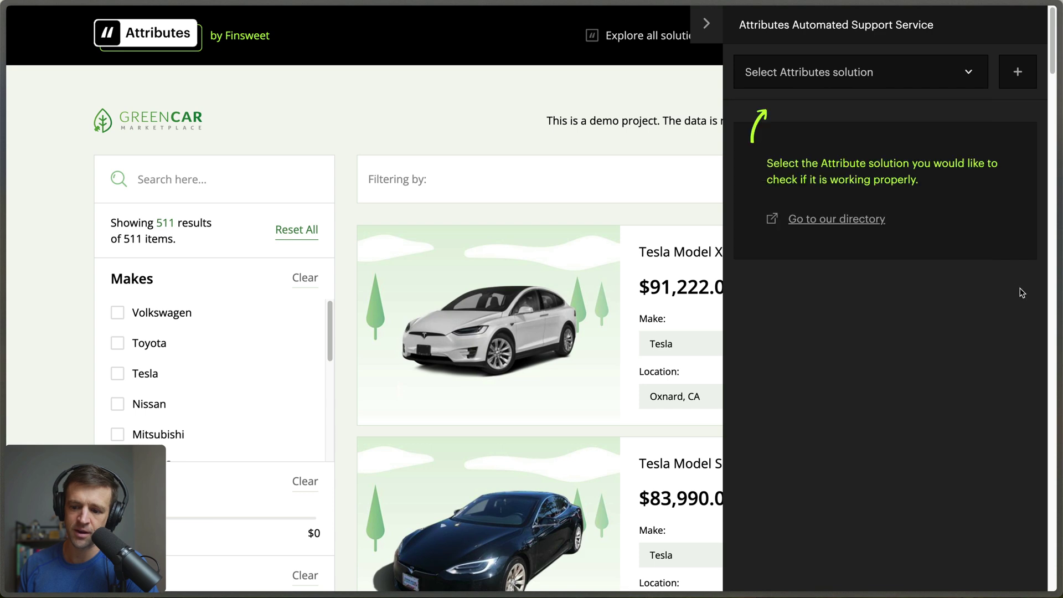
{"action": "scroll", "coordinate": [421, 148], "scroll_direction": "down", "scroll_amount": 4}
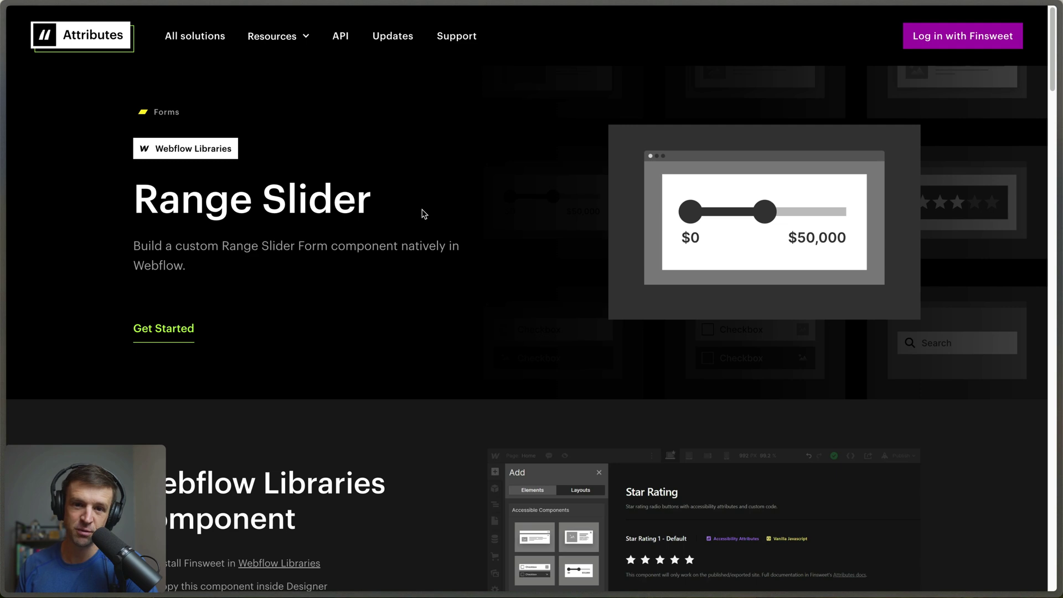
Step: Copy the Range Slider Step #1 head script from its Script tab
{"action": "scroll", "coordinate": [424, 214], "scroll_direction": "down", "scroll_amount": 5}
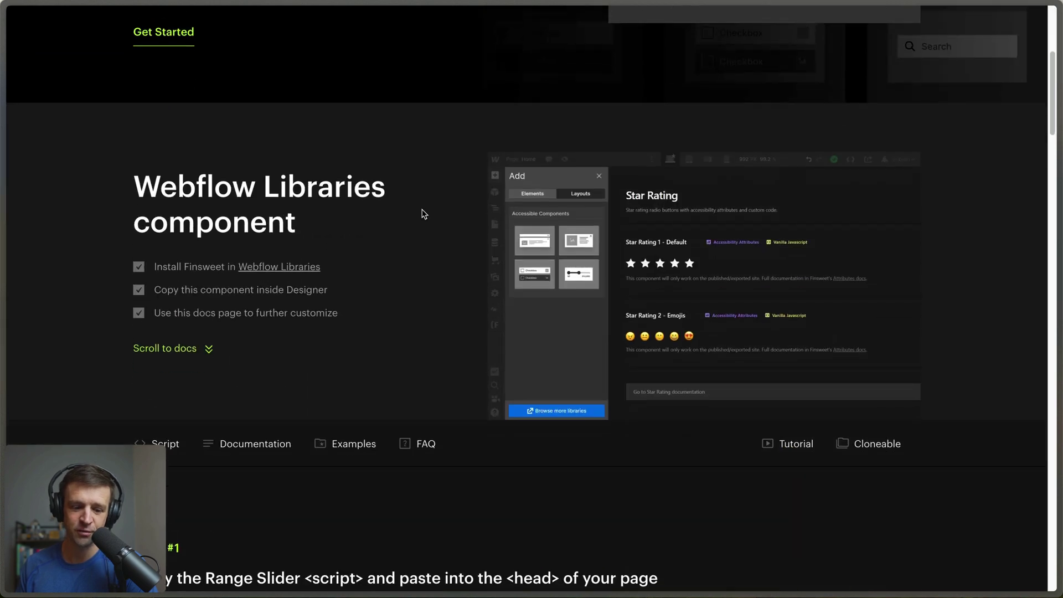
{"action": "scroll", "coordinate": [424, 214], "scroll_direction": "down", "scroll_amount": 5}
{"action": "left_click_drag", "start_coordinate": [215, 289], "coordinate": [514, 288]}
{"action": "left_click", "coordinate": [886, 350]}
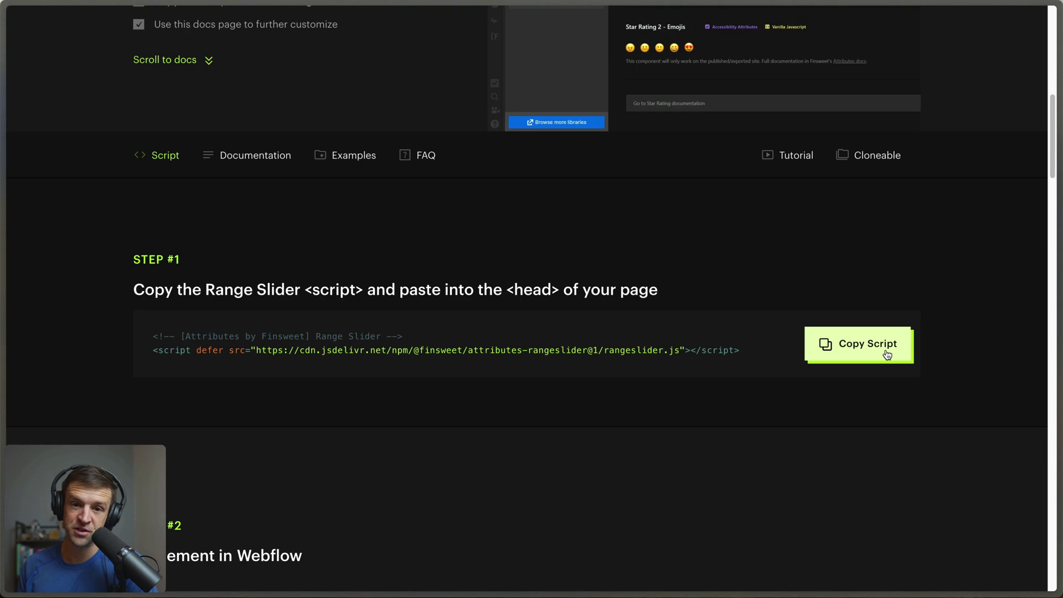
Step: Paste the Range Slider script after the last script in the Home page's head code and save
{"action": "key", "text": "super+Tab"}
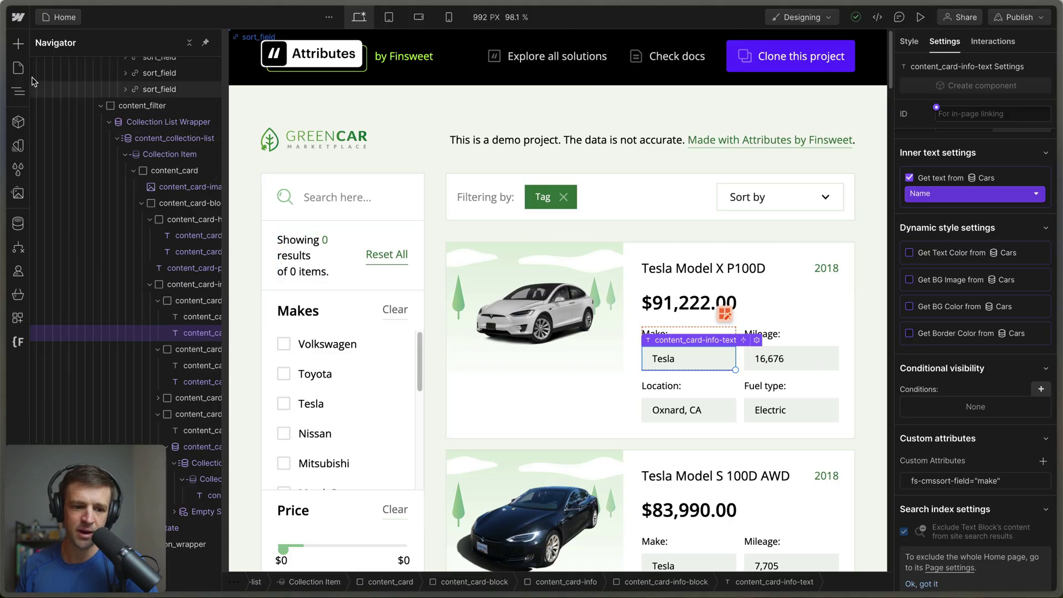
{"action": "key", "text": "p"}
{"action": "left_click", "coordinate": [183, 119]}
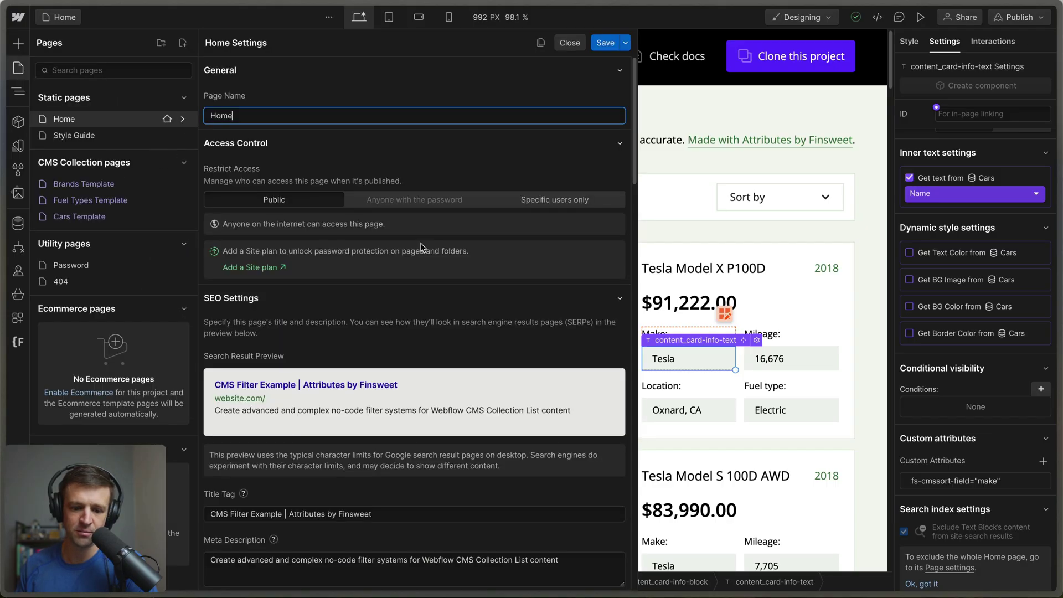
{"action": "scroll", "coordinate": [422, 246], "scroll_direction": "down", "scroll_amount": 15}
{"action": "scroll", "coordinate": [385, 287], "scroll_direction": "up", "scroll_amount": 5}
{"action": "left_click", "coordinate": [394, 231]}
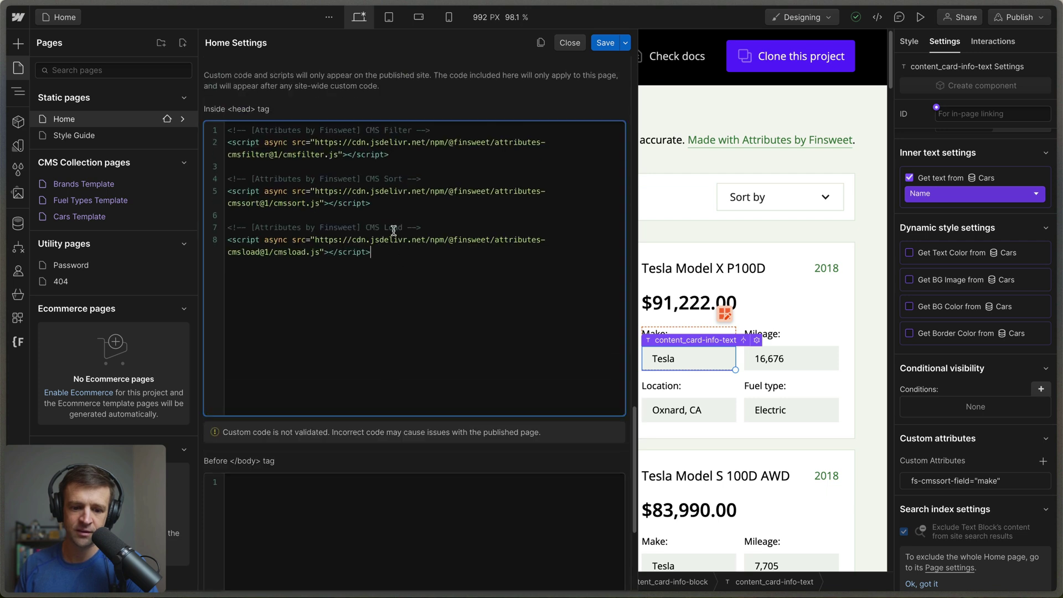
{"action": "left_click", "coordinate": [402, 130]}
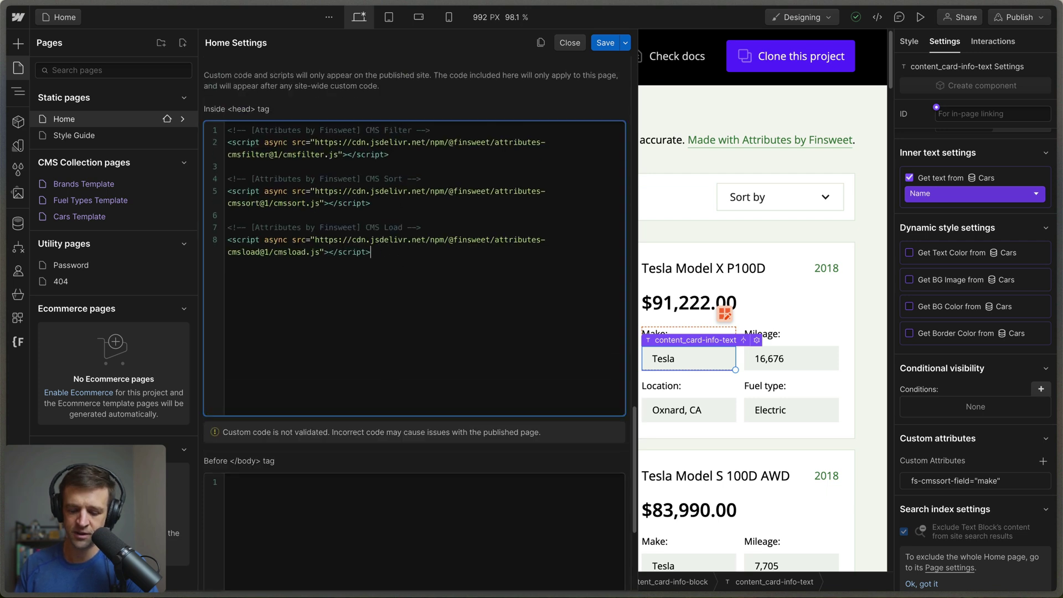
{"action": "key", "text": "ctrl+v"}
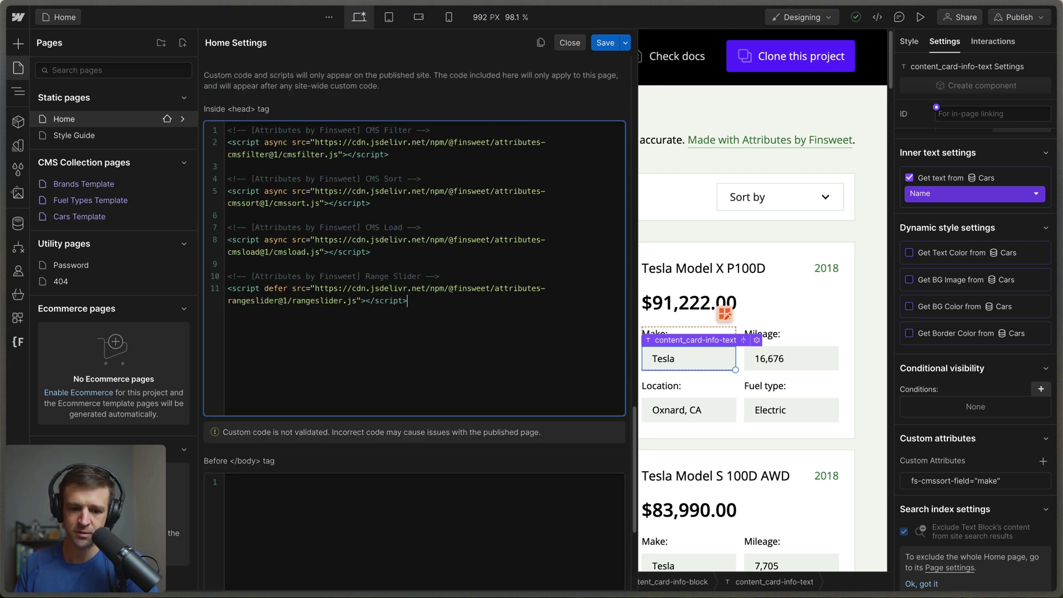
{"action": "left_click", "coordinate": [606, 43]}
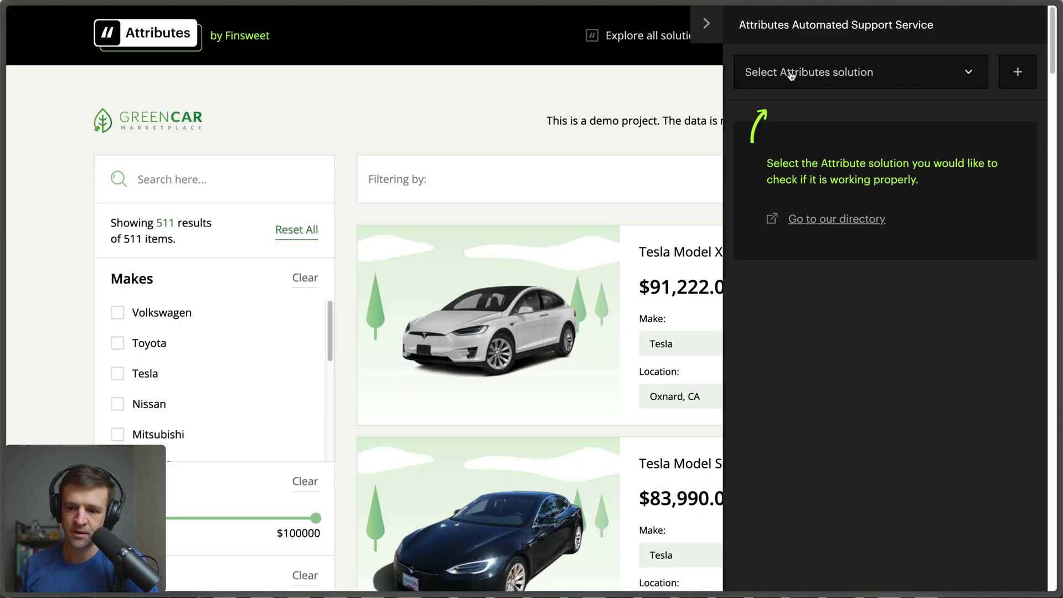
Step: Choose Range Slider as the solution to check in the support panel
{"action": "left_click", "coordinate": [791, 76]}
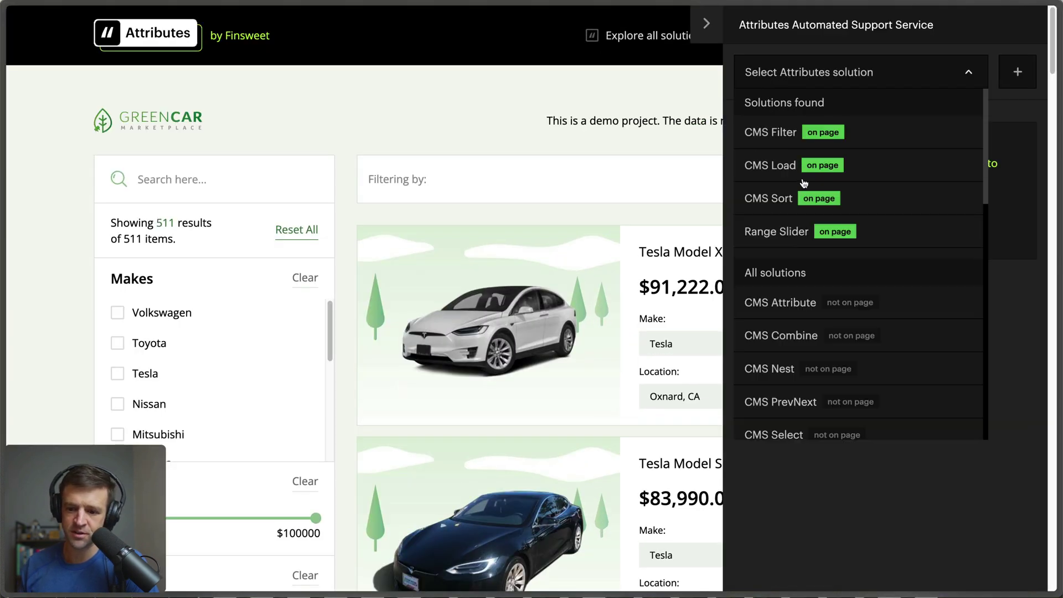
{"action": "left_click", "coordinate": [803, 237]}
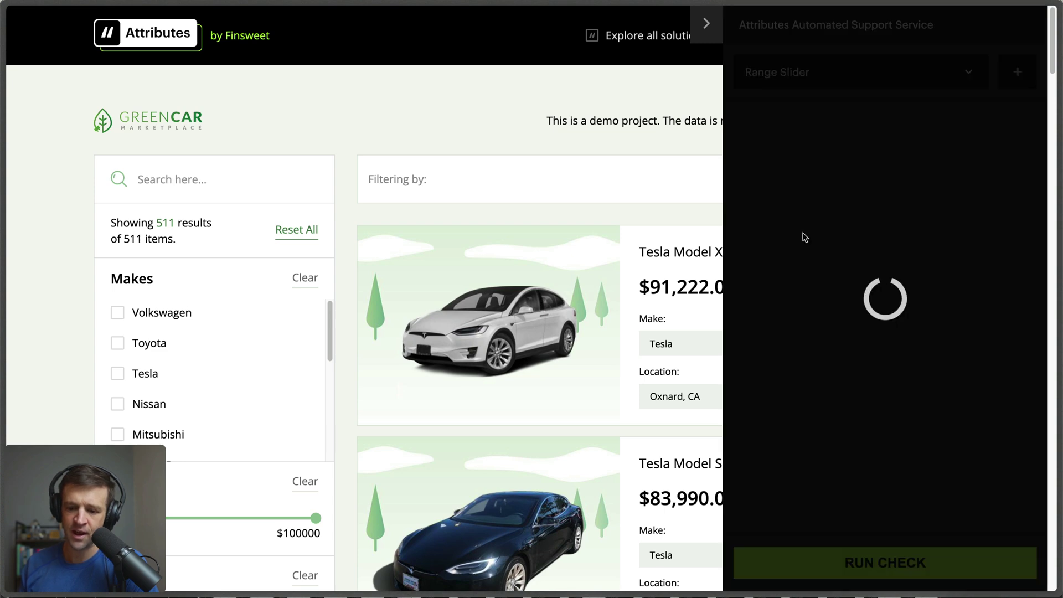
{"action": "scroll", "coordinate": [823, 210], "scroll_direction": "down", "scroll_amount": 5}
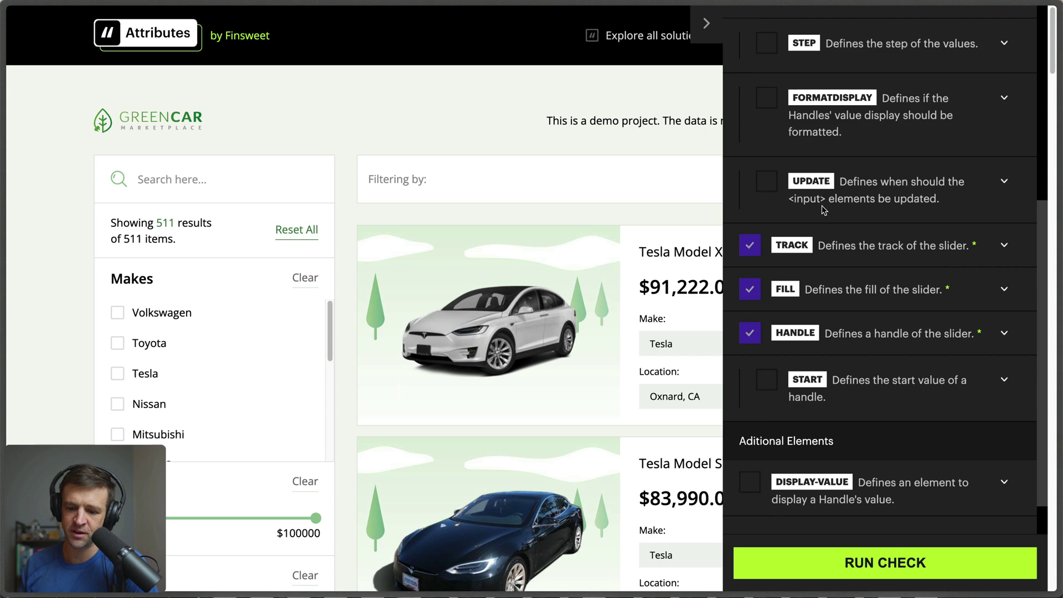
{"action": "scroll", "coordinate": [823, 210], "scroll_direction": "up", "scroll_amount": 5}
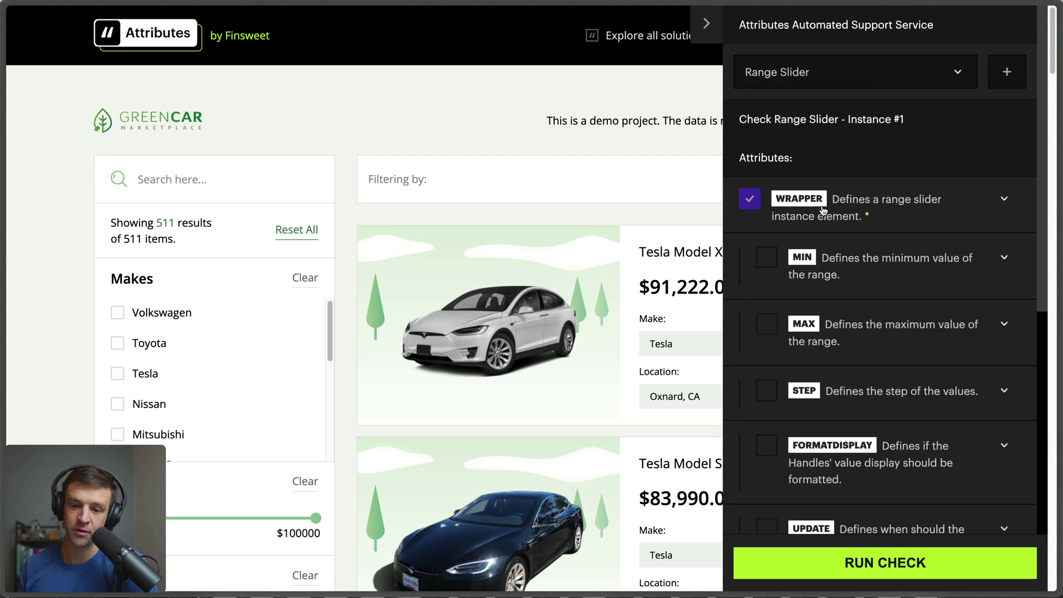
Step: Try an instance count of 3, then revert to a single Range Slider instance
{"action": "left_click", "coordinate": [1007, 72]}
{"action": "left_click", "coordinate": [1016, 108]}
{"action": "left_click", "coordinate": [1016, 107]}
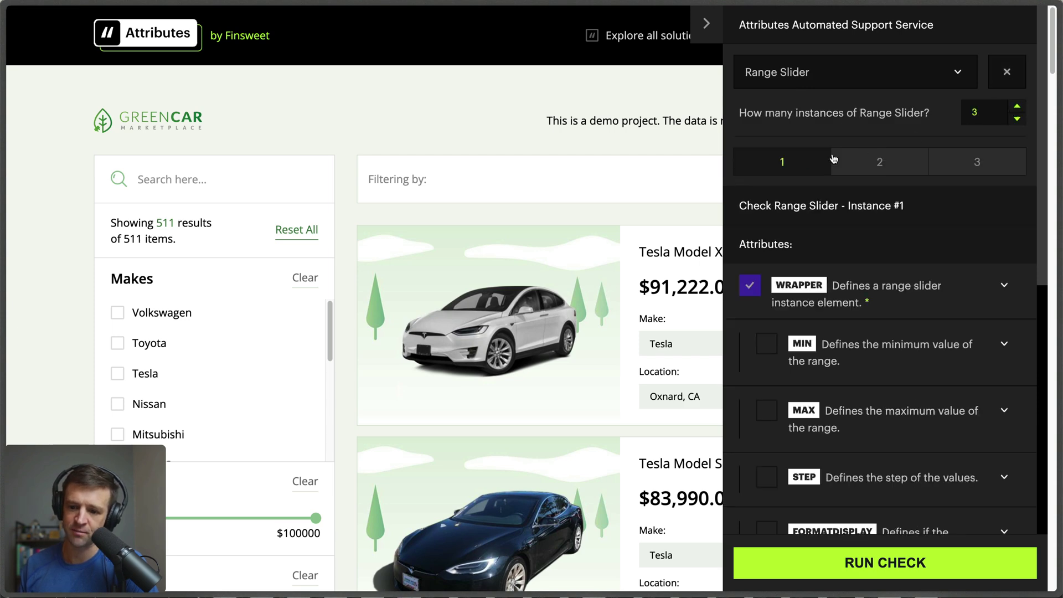
{"action": "double_click", "coordinate": [1016, 119]}
{"action": "left_click", "coordinate": [1020, 80]}
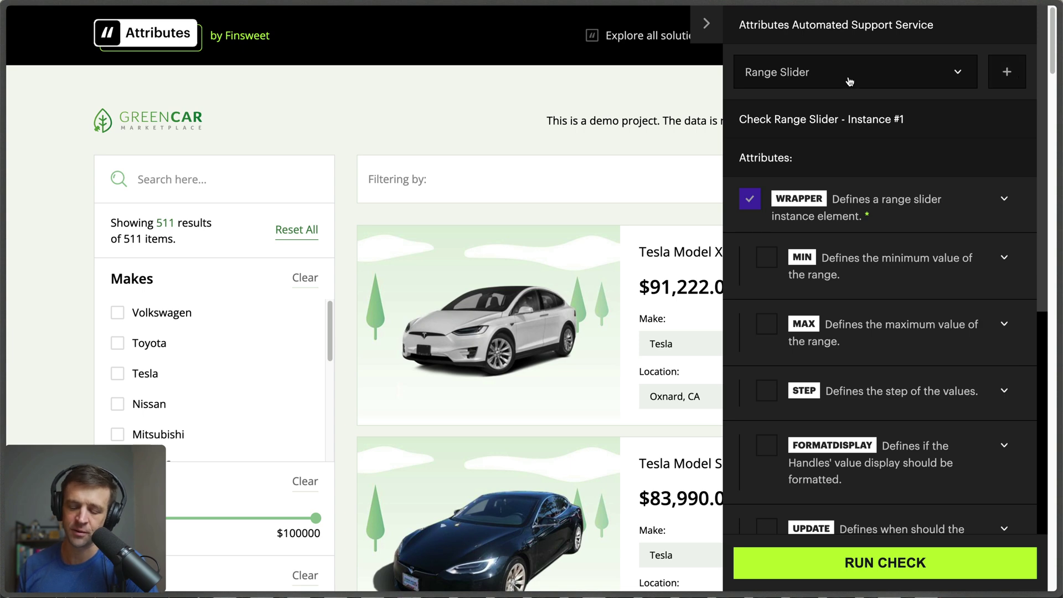
Step: Switch the support checker's solution to CMS Filter
{"action": "left_click", "coordinate": [780, 77]}
{"action": "left_click", "coordinate": [791, 142]}
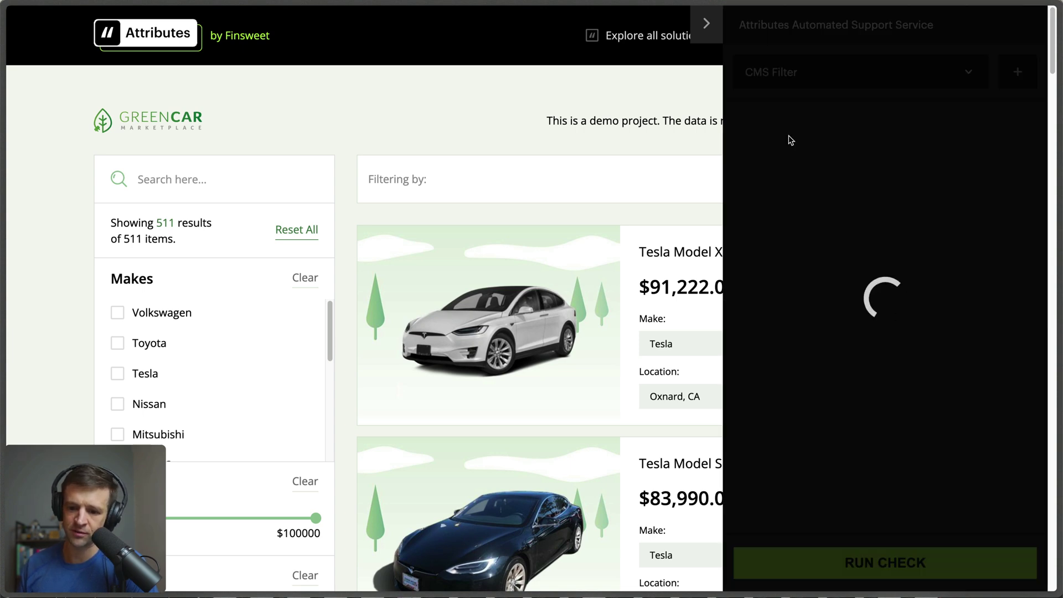
{"action": "scroll", "coordinate": [863, 176], "scroll_direction": "down", "scroll_amount": 2}
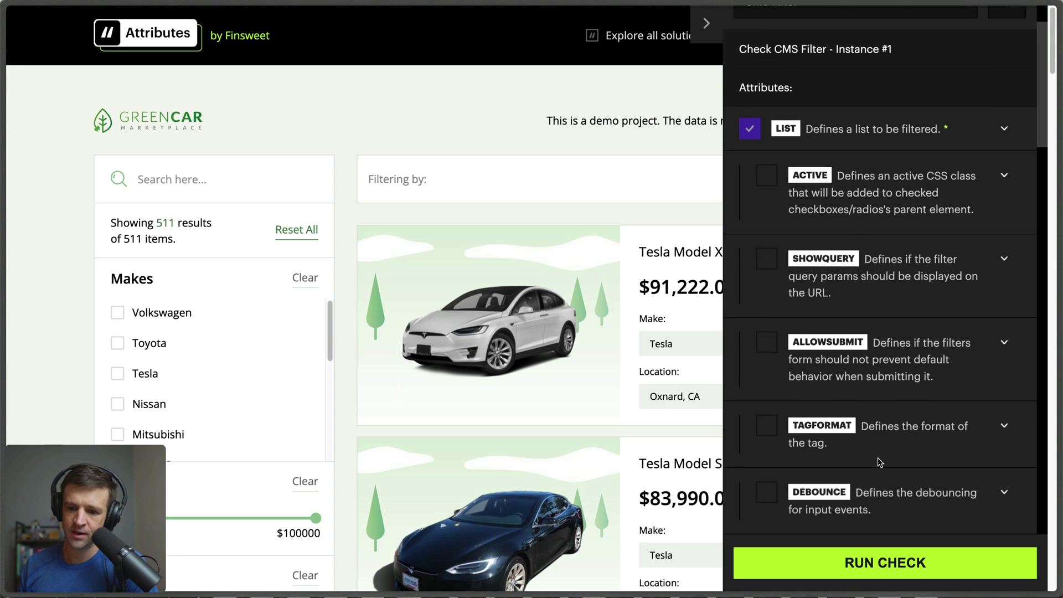
{"action": "scroll", "coordinate": [871, 304], "scroll_direction": "up", "scroll_amount": 2}
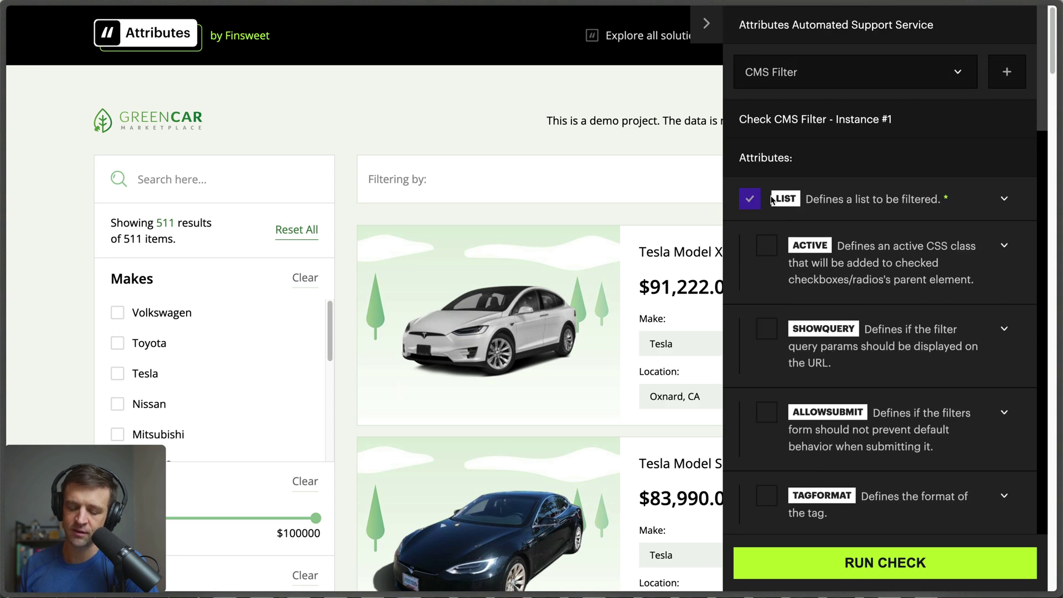
{"action": "scroll", "coordinate": [801, 201], "scroll_direction": "down", "scroll_amount": 5}
{"action": "scroll", "coordinate": [803, 201], "scroll_direction": "down", "scroll_amount": 5}
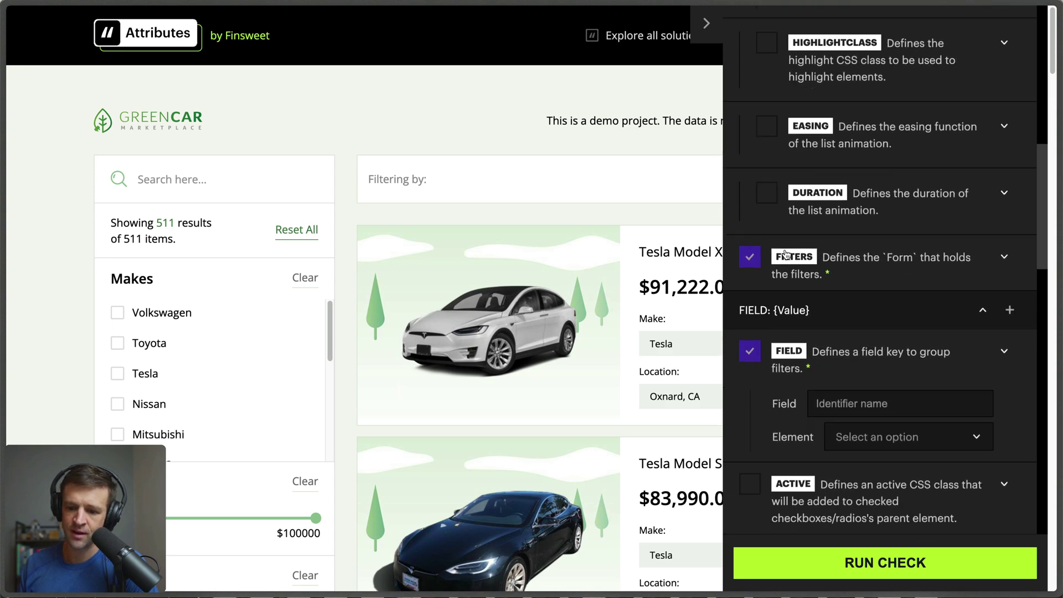
{"action": "scroll", "coordinate": [802, 260], "scroll_direction": "down", "scroll_amount": 3}
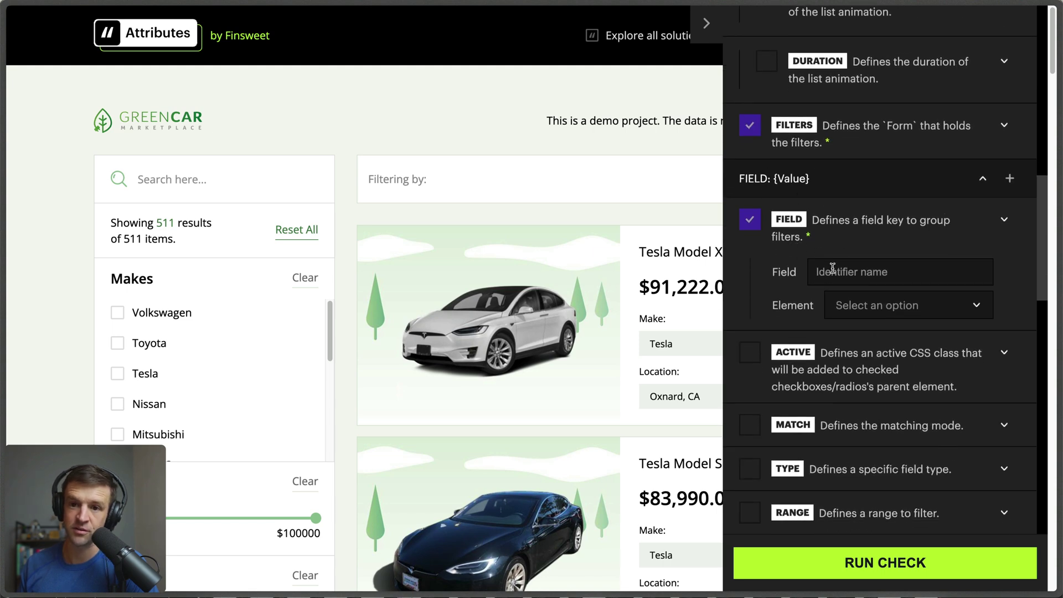
Step: Set the filter Field to make and Element to checkbox, then run the check
{"action": "left_click", "coordinate": [832, 270]}
{"action": "type", "text": "make"}
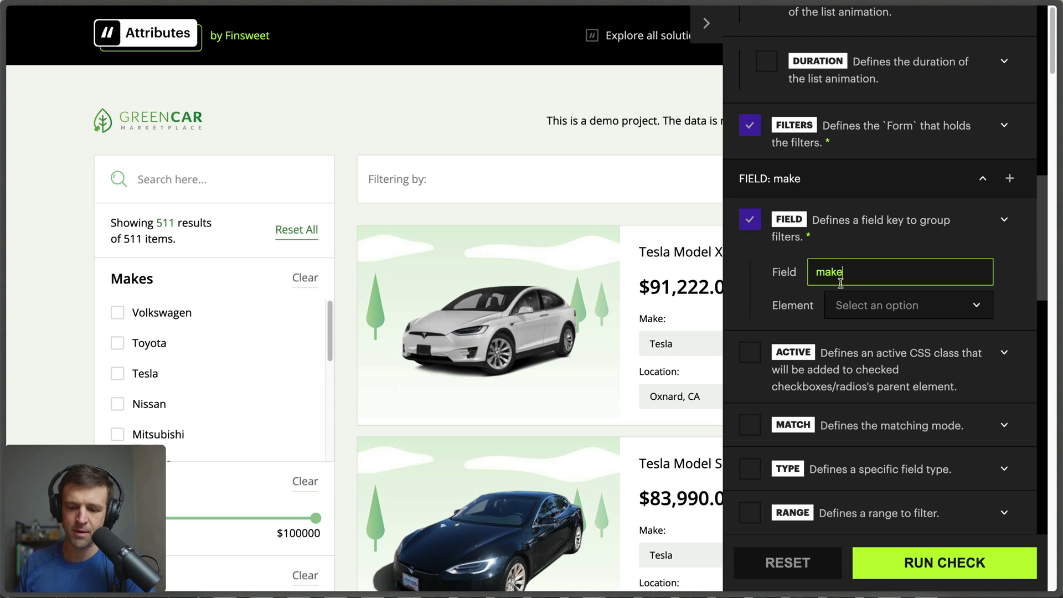
{"action": "left_click", "coordinate": [859, 309]}
{"action": "left_click", "coordinate": [861, 334]}
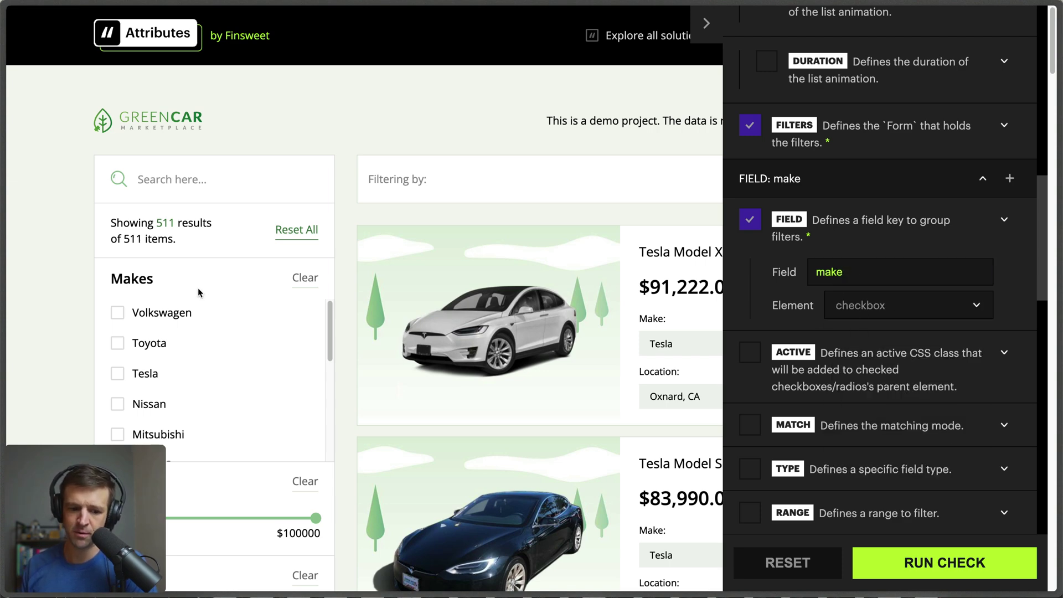
{"action": "left_click", "coordinate": [871, 551]}
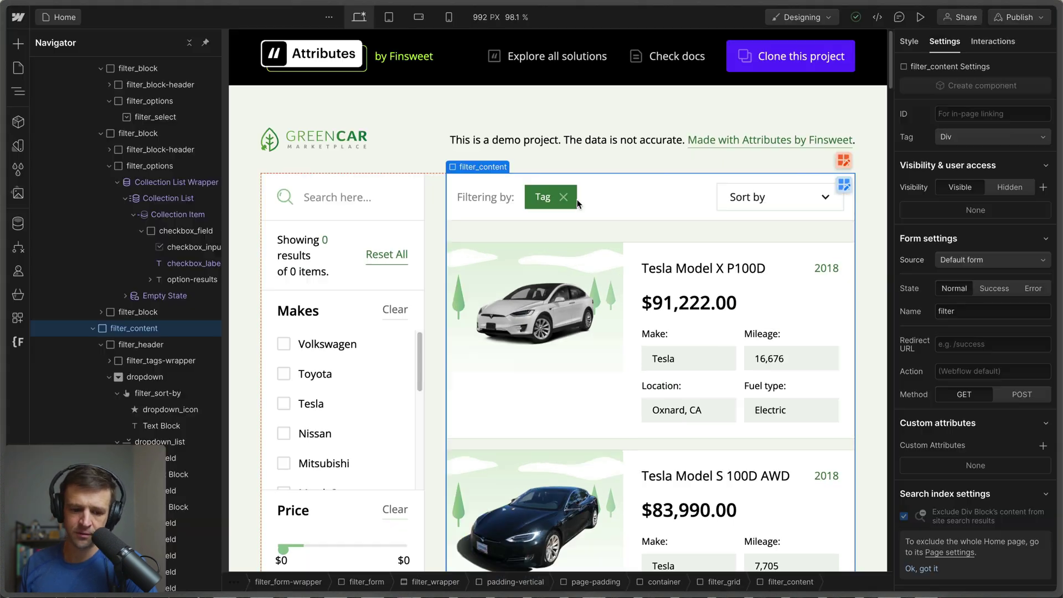
Step: Compare the card's Make text with the Volkswagen label and copy the fs-cmsfilter-field attribute name
{"action": "left_click", "coordinate": [702, 353]}
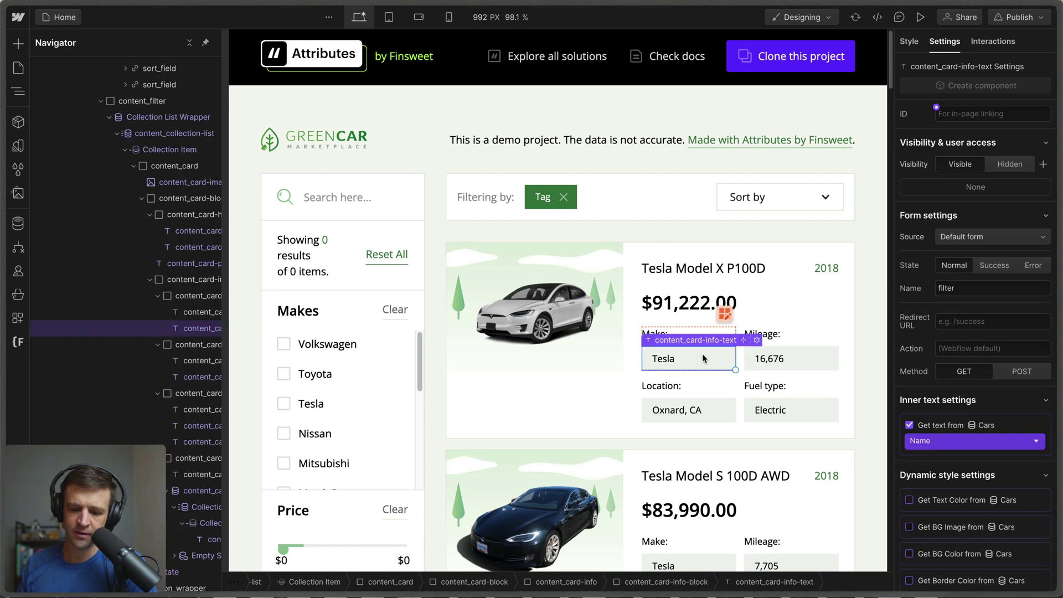
{"action": "scroll", "coordinate": [924, 379], "scroll_direction": "down", "scroll_amount": 5}
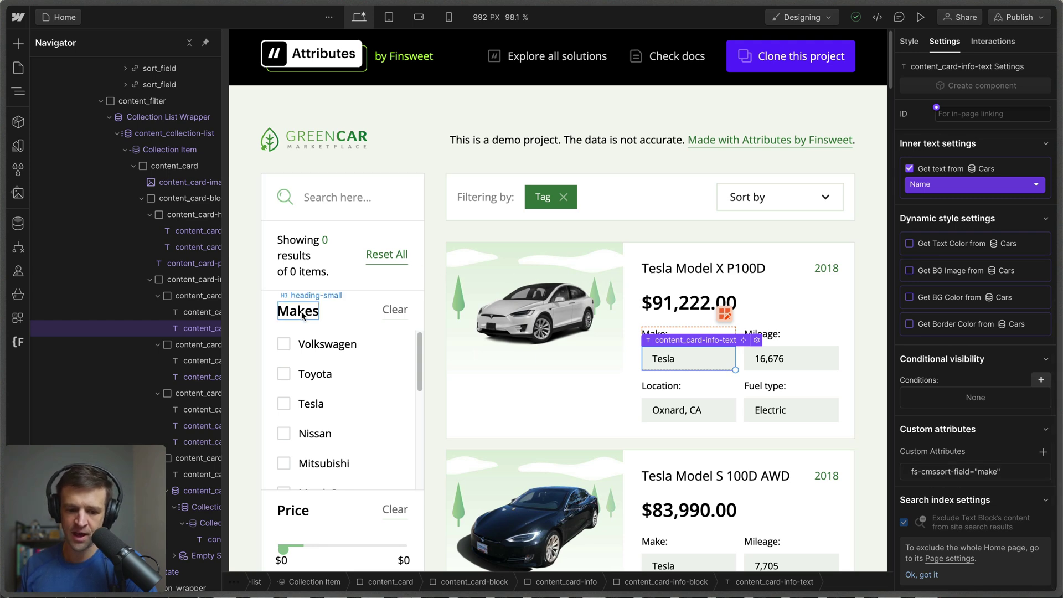
{"action": "left_click", "coordinate": [309, 346]}
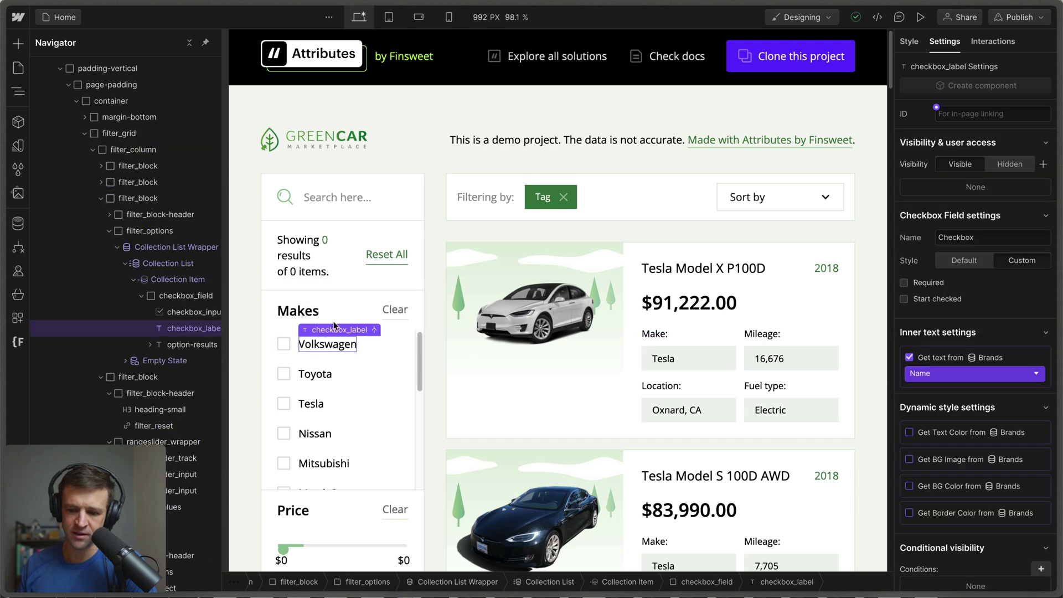
{"action": "scroll", "coordinate": [987, 379], "scroll_direction": "down", "scroll_amount": 4}
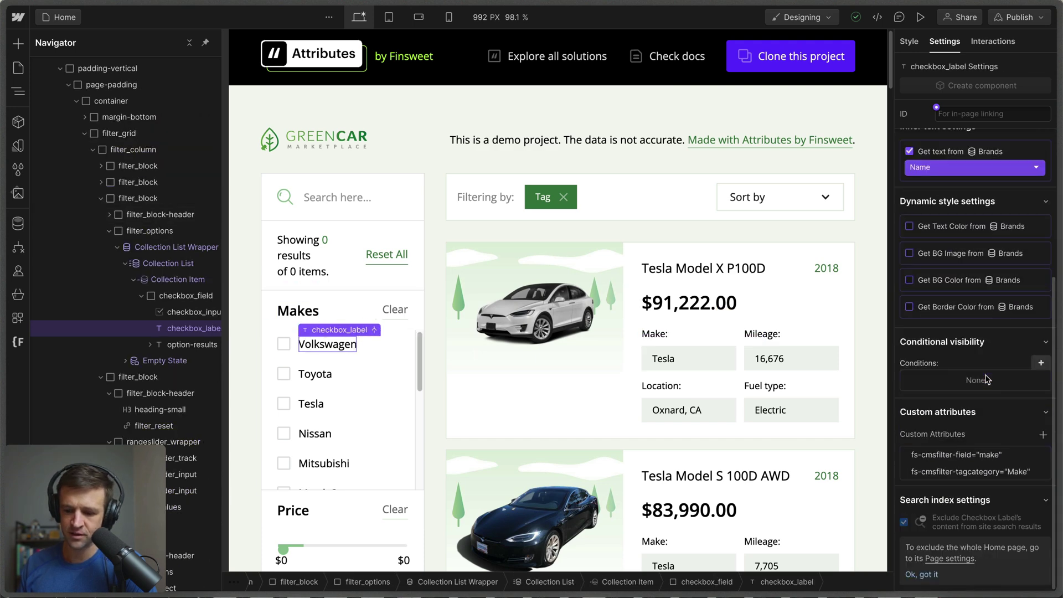
{"action": "left_click", "coordinate": [966, 457]}
{"action": "triple_click", "coordinate": [975, 480]}
{"action": "key", "text": "super+c"}
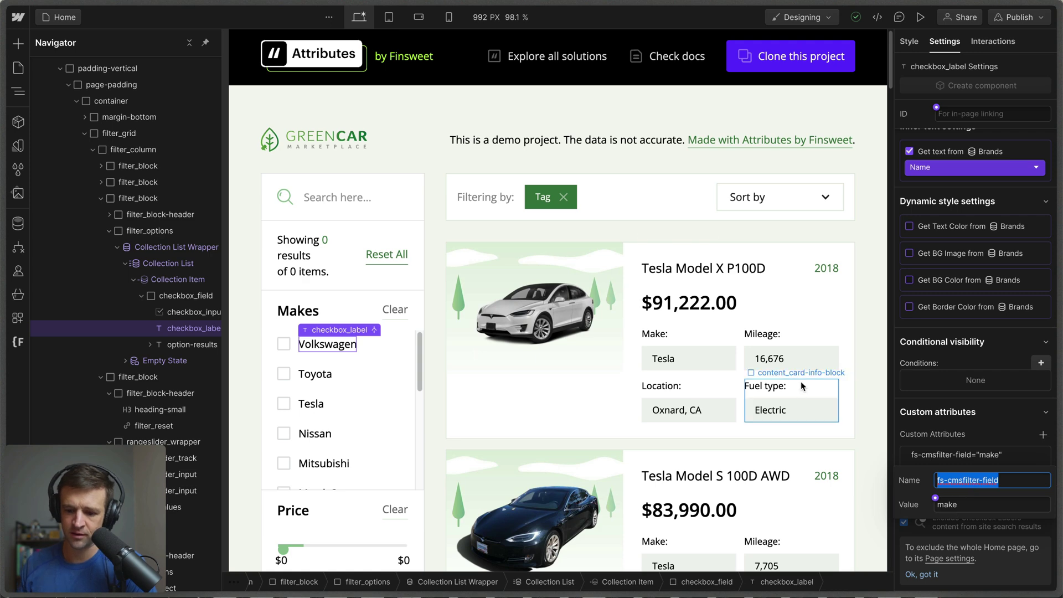
{"action": "left_click", "coordinate": [688, 359]}
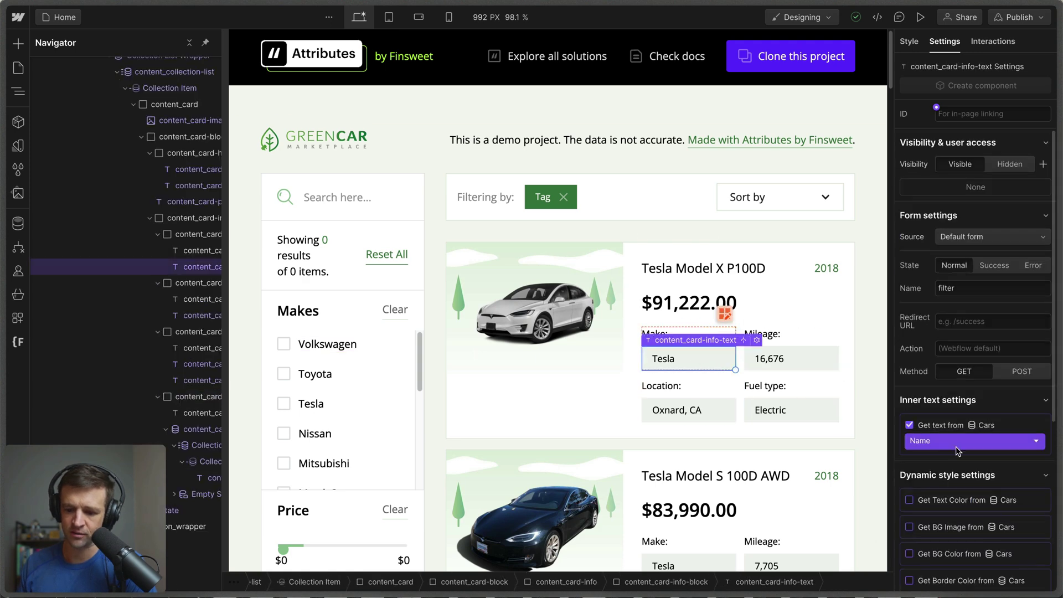
Step: Add fs-cmsfilter-field="make" to the card's Make text and publish to the staging domain
{"action": "scroll", "coordinate": [958, 451], "scroll_direction": "down", "scroll_amount": 5}
{"action": "left_click", "coordinate": [1042, 452]}
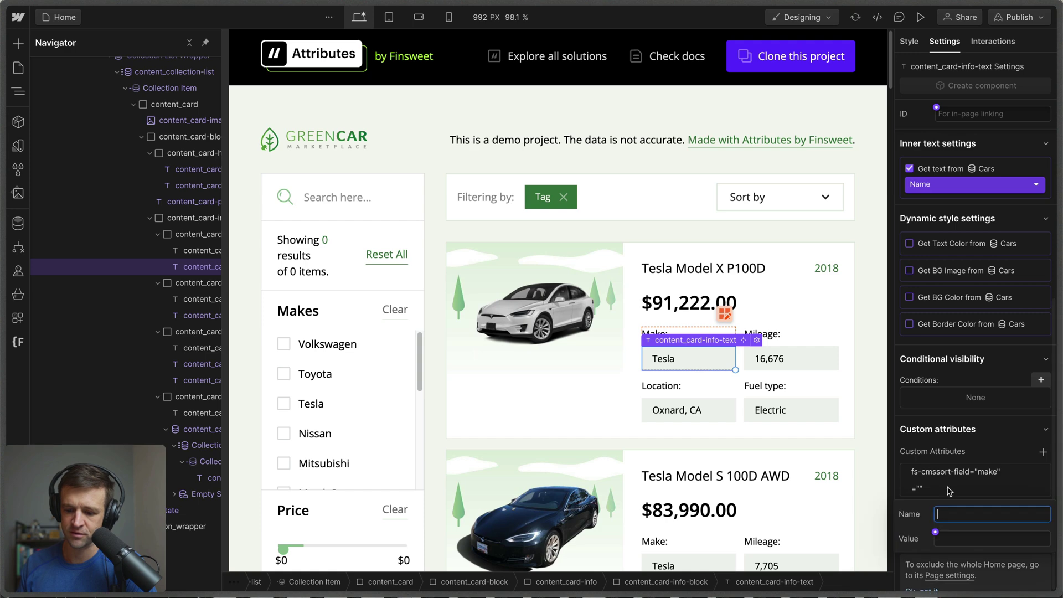
{"action": "key", "text": "super+v"}
{"action": "key", "text": "Tab"}
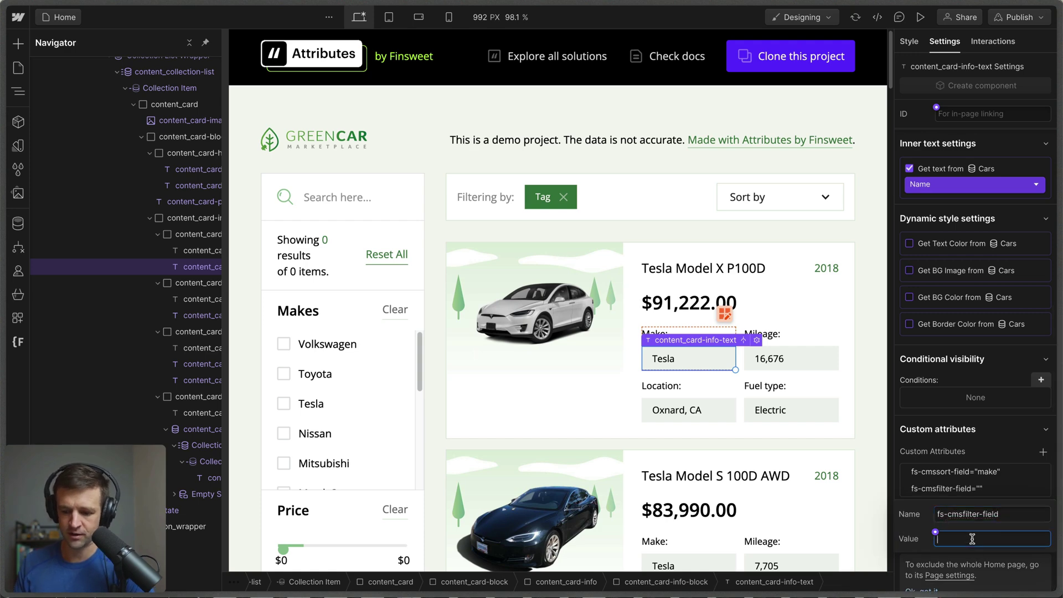
{"action": "type", "text": "make"}
{"action": "key", "text": "Return"}
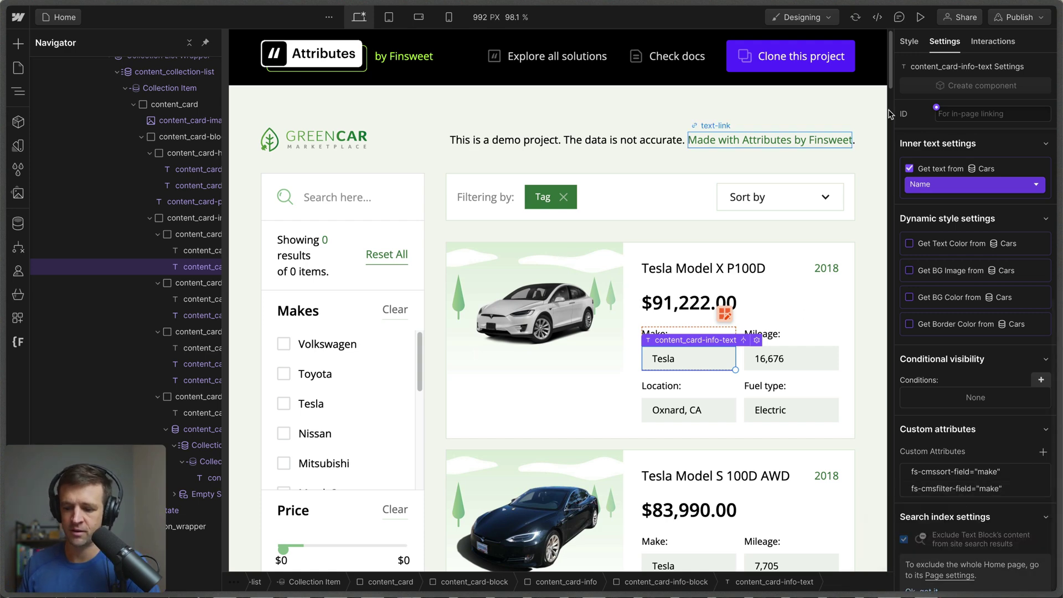
{"action": "left_click", "coordinate": [1011, 19]}
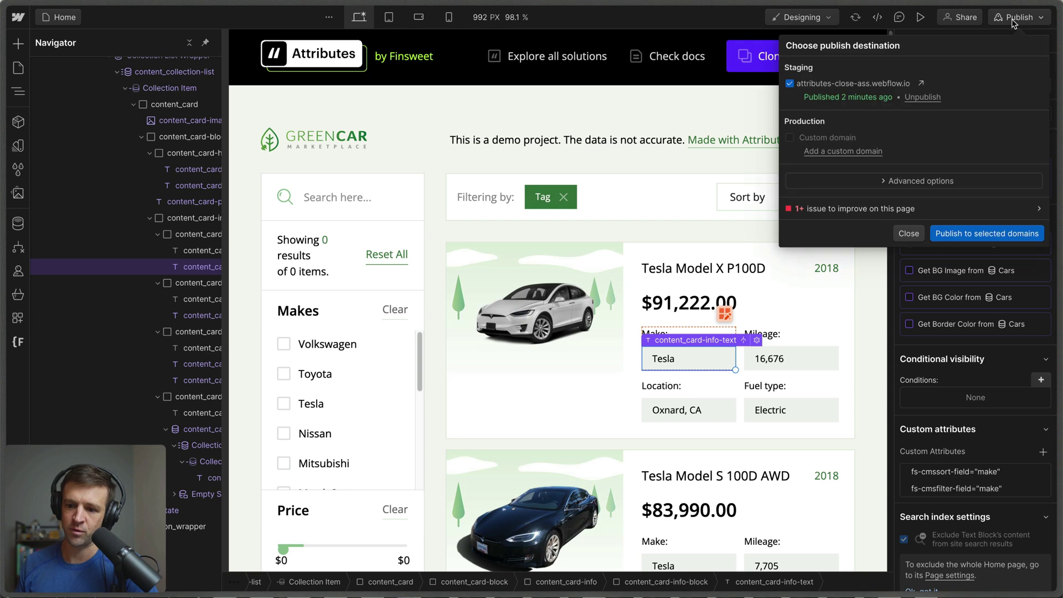
{"action": "left_click", "coordinate": [965, 231]}
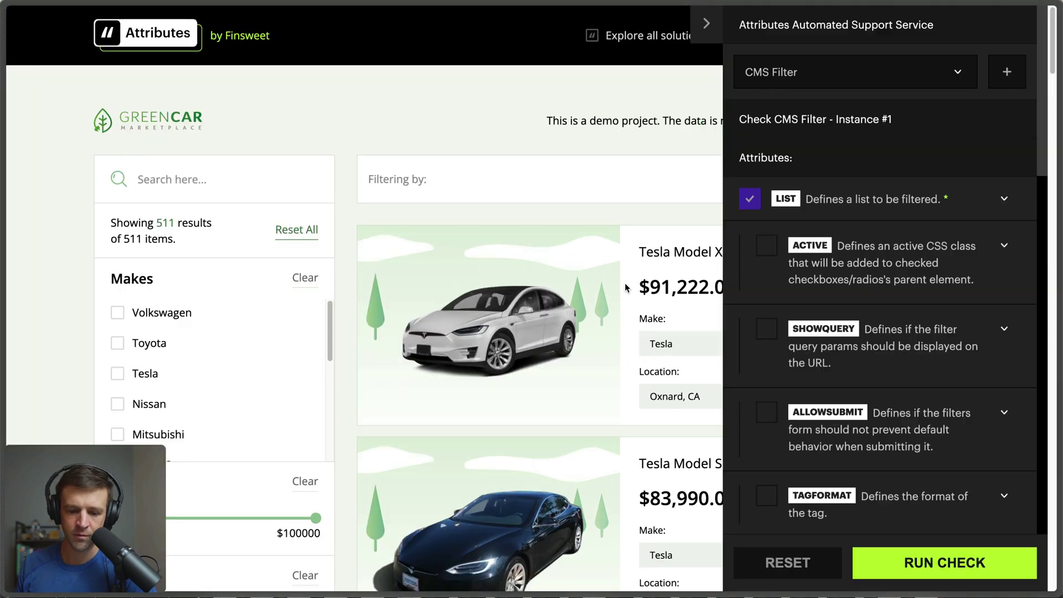
Step: Test the live filter by toggling Volkswagen and Toyota, ending with all cars shown
{"action": "left_click", "coordinate": [114, 319]}
{"action": "left_click", "coordinate": [114, 319]}
{"action": "left_click", "coordinate": [115, 342]}
{"action": "left_click", "coordinate": [115, 343]}
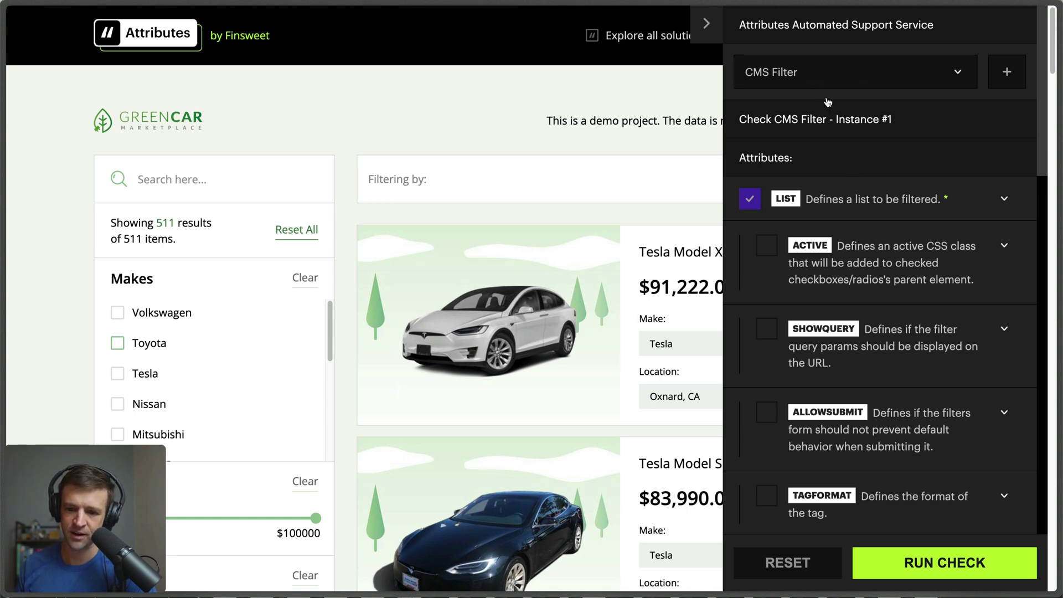
Step: Keep the make field's element type as checkbox and rerun the CMS Filter check
{"action": "scroll", "coordinate": [848, 192], "scroll_direction": "down", "scroll_amount": 10}
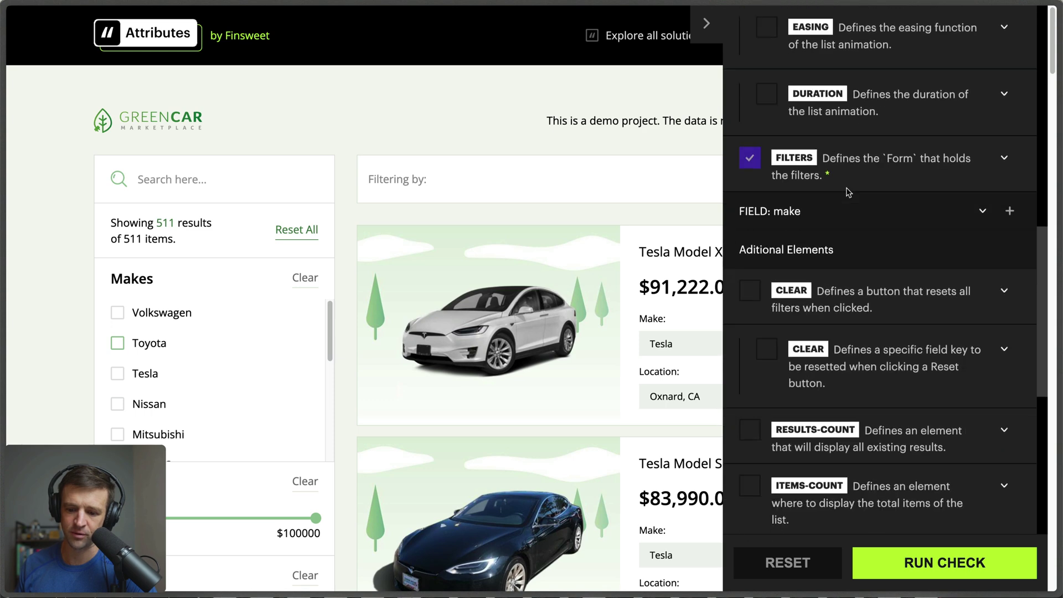
{"action": "scroll", "coordinate": [819, 232], "scroll_direction": "down", "scroll_amount": 1}
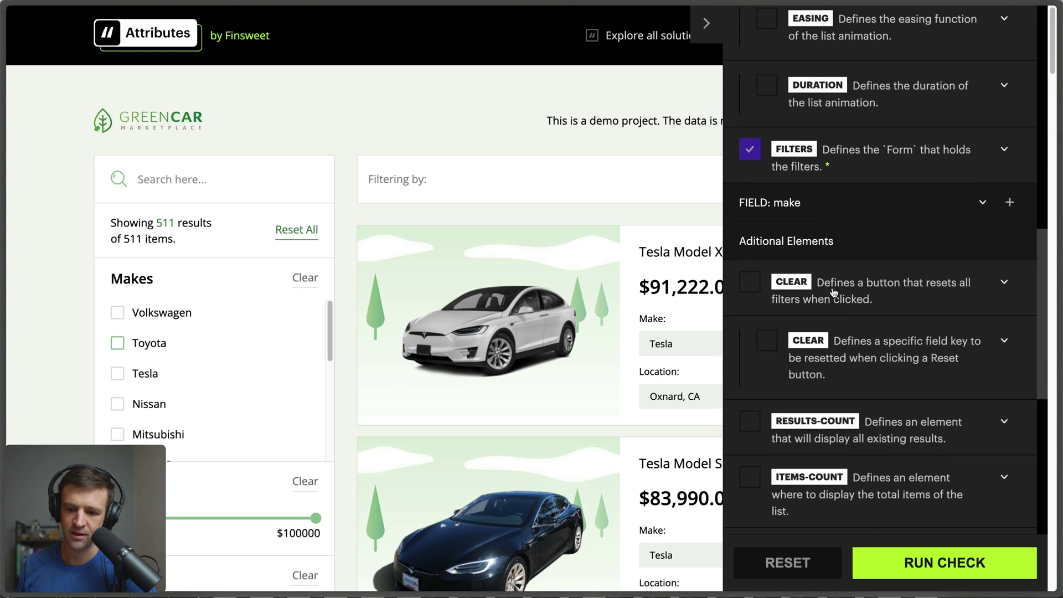
{"action": "left_click", "coordinate": [843, 198]}
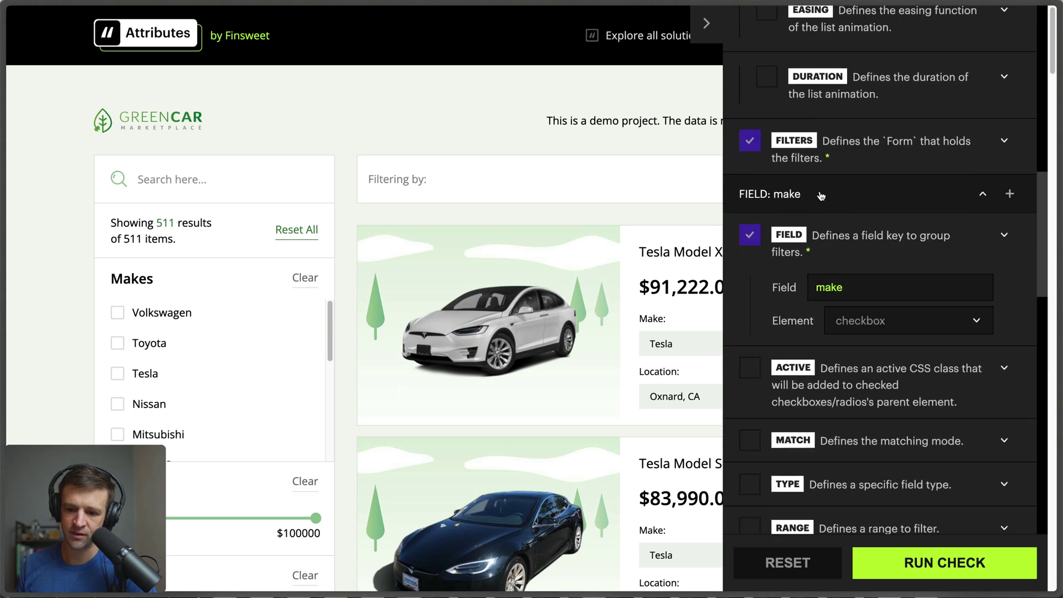
{"action": "left_click", "coordinate": [858, 324]}
{"action": "left_click", "coordinate": [859, 347]}
{"action": "left_click", "coordinate": [929, 564]}
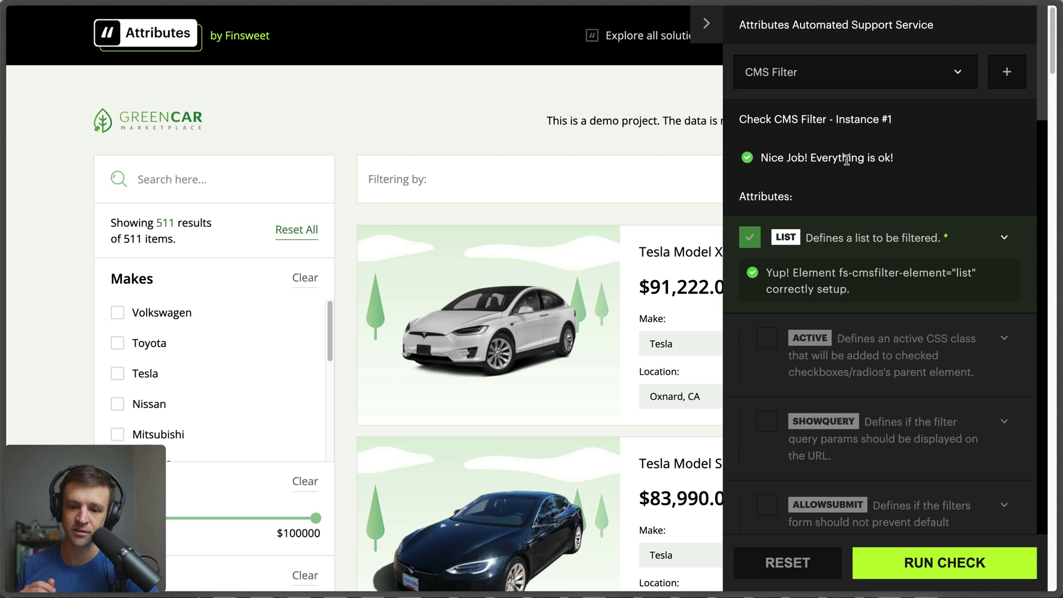
{"action": "key", "text": "super+Tab"}
{"action": "left_click", "coordinate": [599, 447]}
{"action": "scroll", "coordinate": [965, 363], "scroll_direction": "down", "scroll_amount": 6}
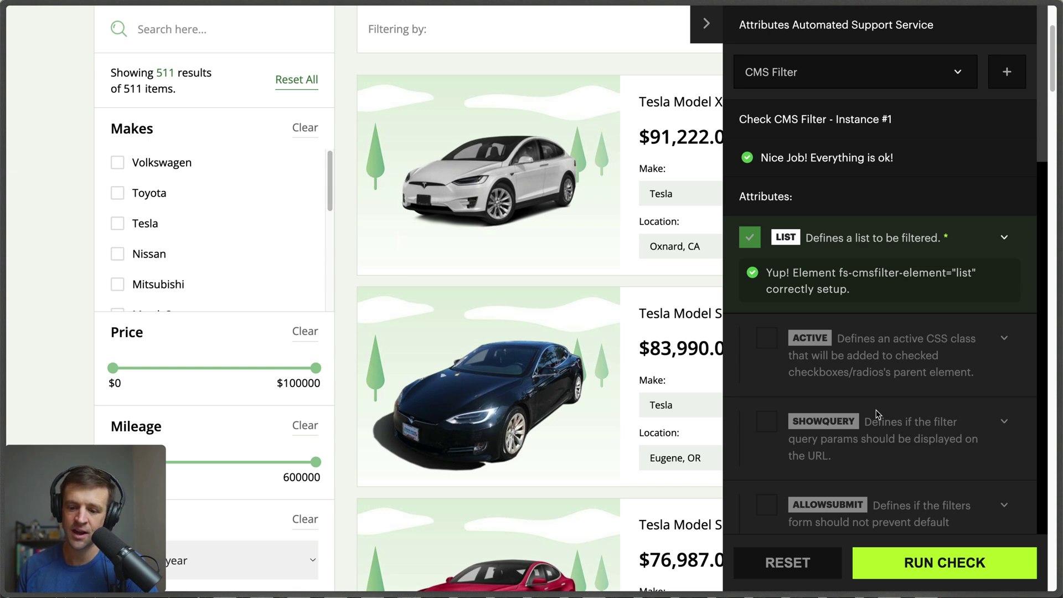
Step: Include SHOWQUERY, DURATION and TAGFORMAT in the CMS Filter check and run it
{"action": "scroll", "coordinate": [879, 332], "scroll_direction": "down", "scroll_amount": 2}
{"action": "left_click", "coordinate": [768, 311]}
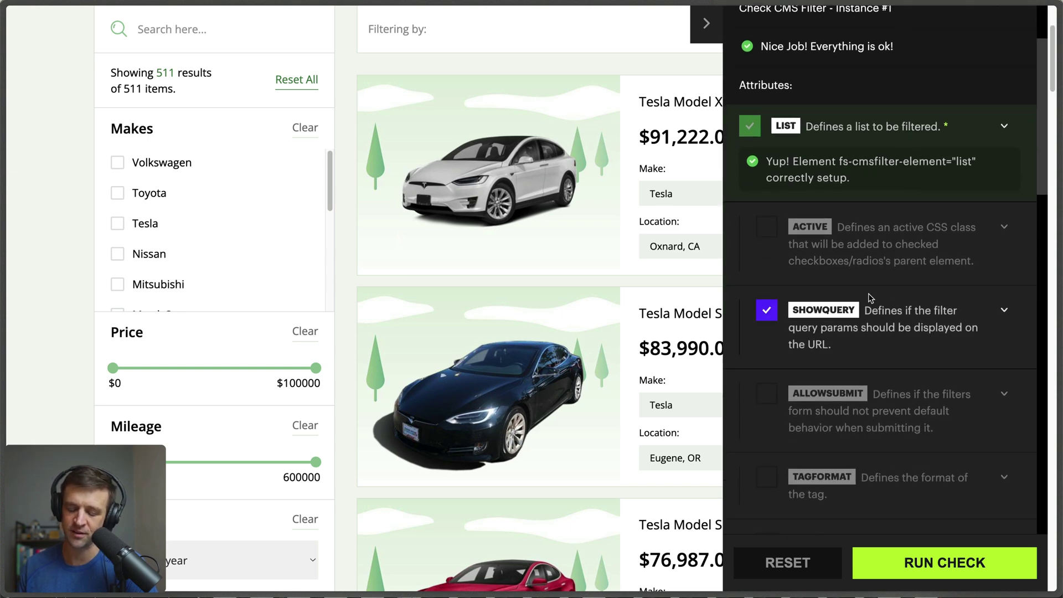
{"action": "scroll", "coordinate": [852, 265], "scroll_direction": "down", "scroll_amount": 2}
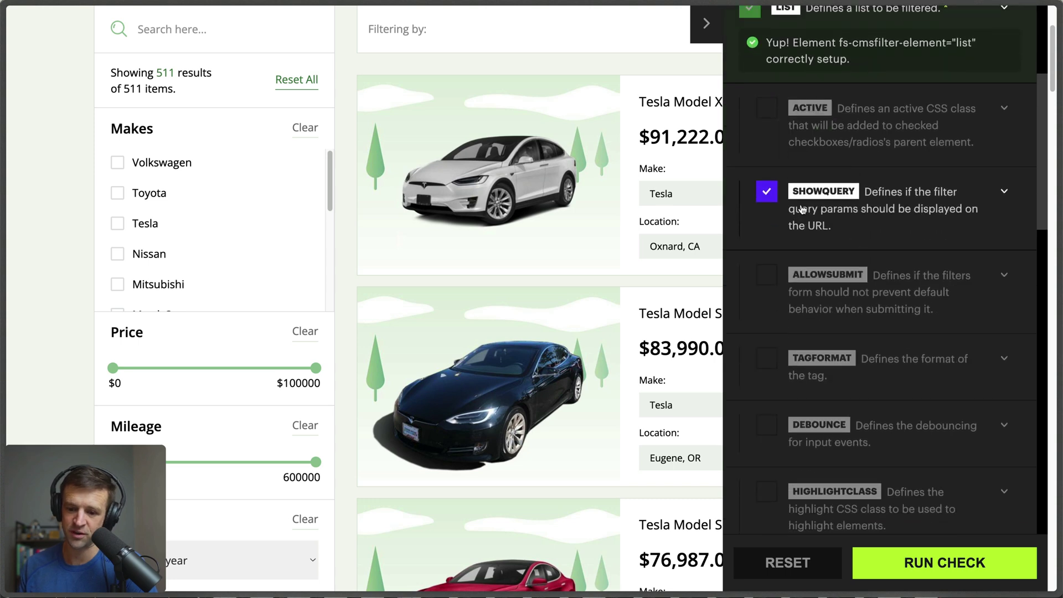
{"action": "scroll", "coordinate": [805, 210], "scroll_direction": "down", "scroll_amount": 2}
{"action": "scroll", "coordinate": [791, 310], "scroll_direction": "down", "scroll_amount": 1}
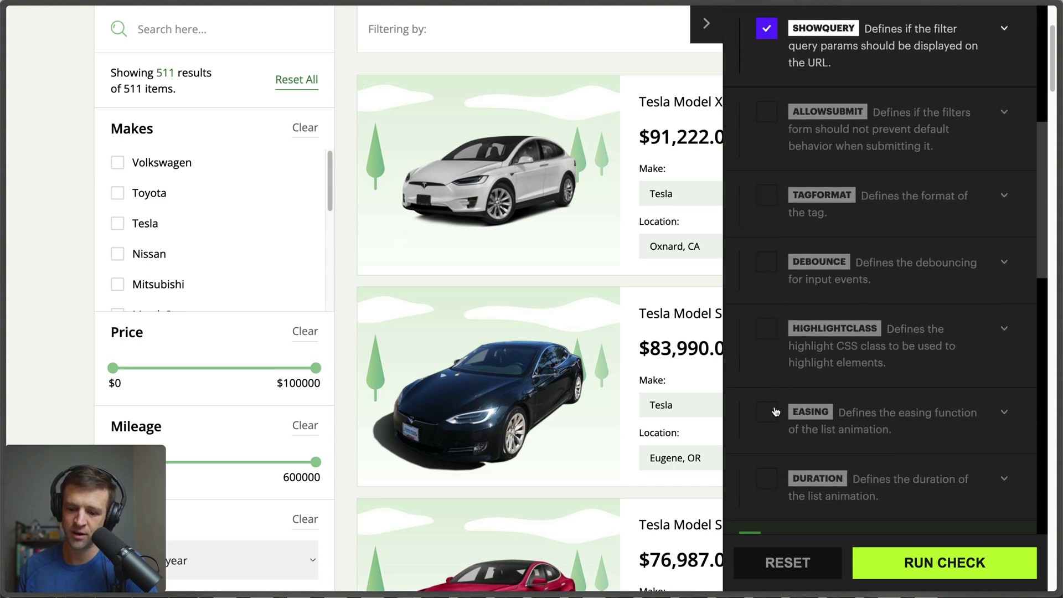
{"action": "scroll", "coordinate": [778, 415], "scroll_direction": "down", "scroll_amount": 1}
{"action": "left_click", "coordinate": [766, 457]}
{"action": "left_click", "coordinate": [769, 176]}
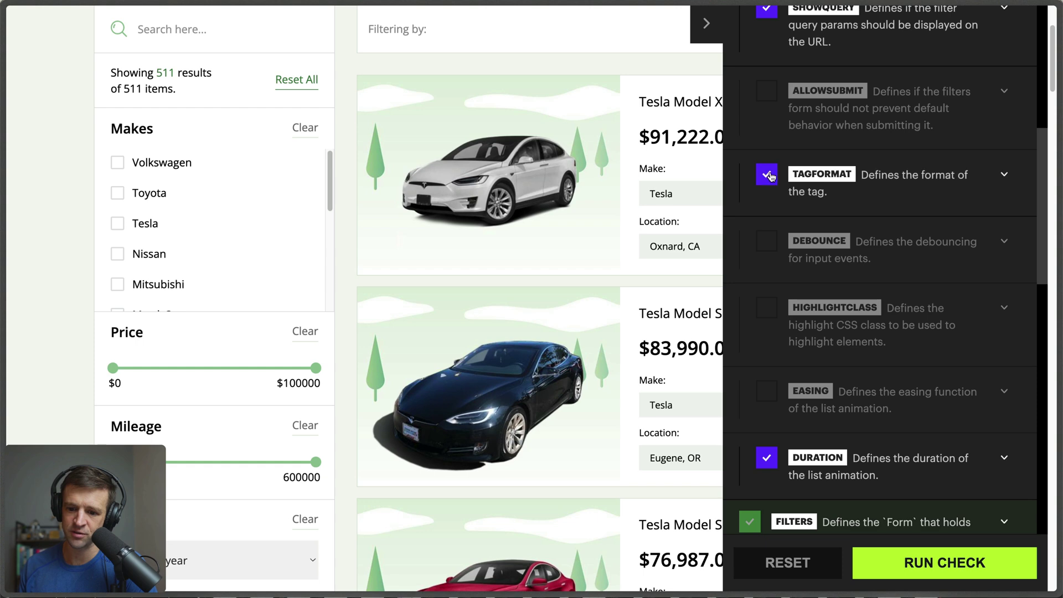
{"action": "scroll", "coordinate": [799, 213], "scroll_direction": "up", "scroll_amount": 1}
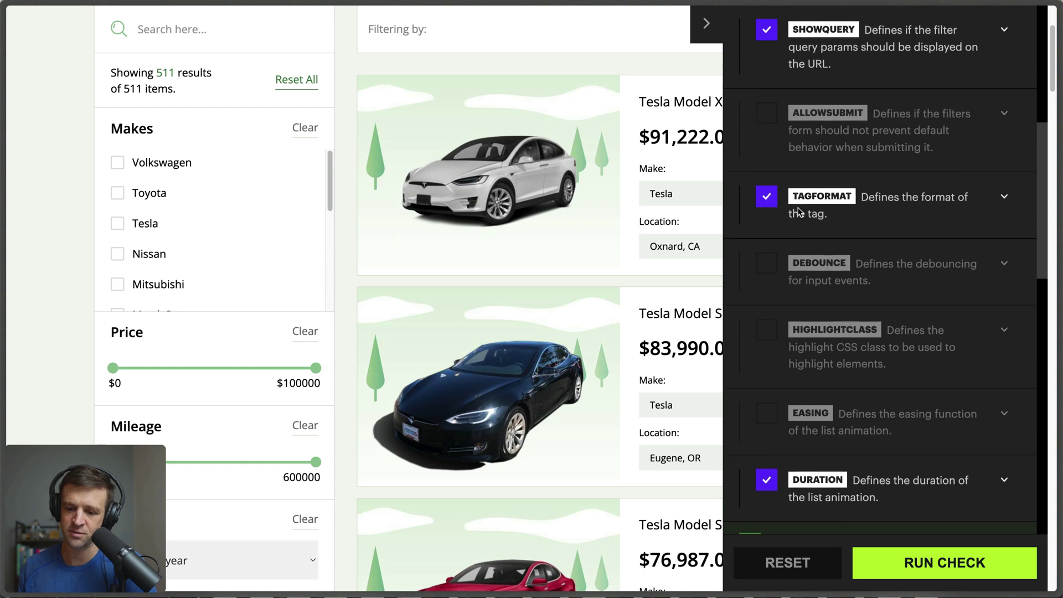
{"action": "left_click", "coordinate": [927, 562]}
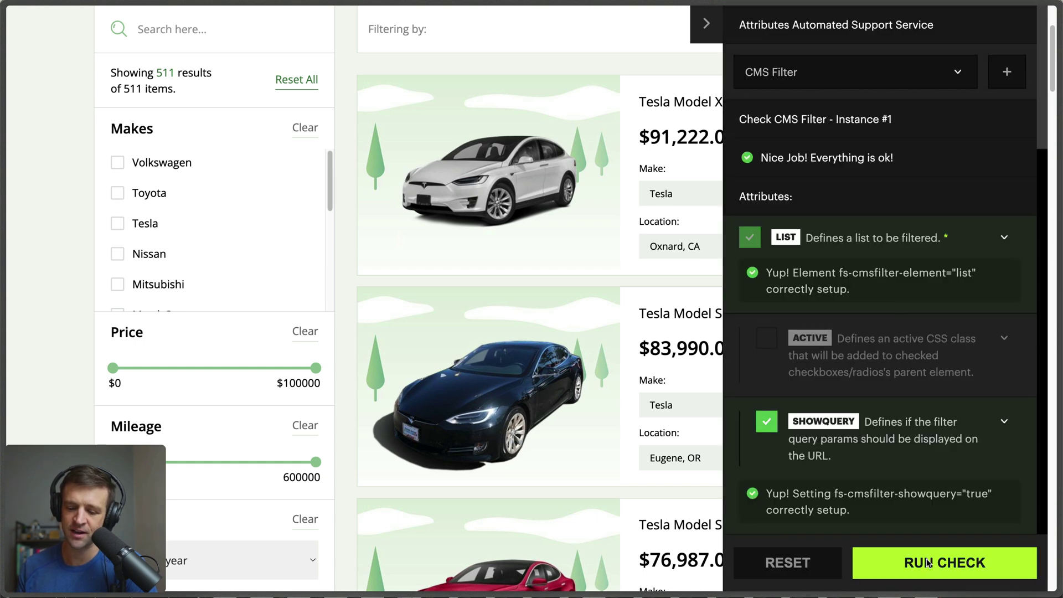
Step: Review the passing results, highlighting the tagformat result along the way
{"action": "scroll", "coordinate": [841, 388], "scroll_direction": "down", "scroll_amount": 3}
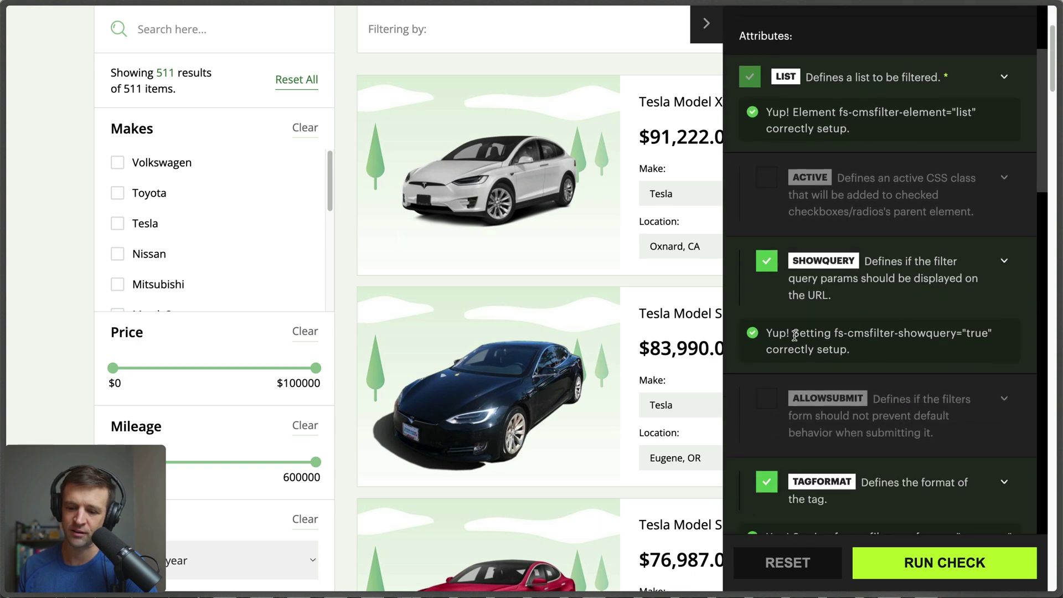
{"action": "scroll", "coordinate": [861, 317], "scroll_direction": "down", "scroll_amount": 4}
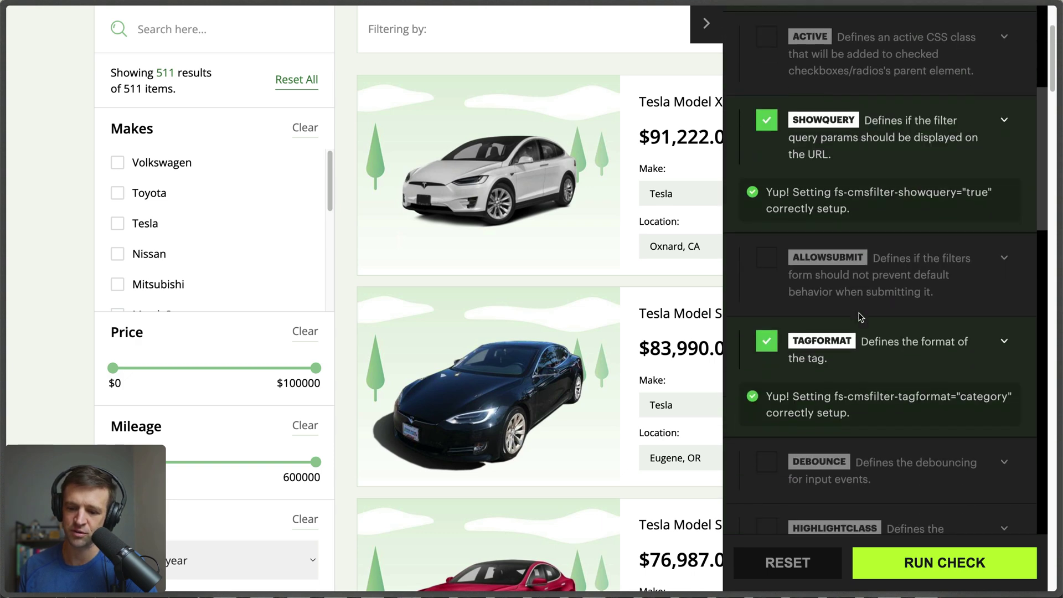
{"action": "left_click_drag", "start_coordinate": [875, 334], "coordinate": [993, 334]}
{"action": "left_click", "coordinate": [972, 333]}
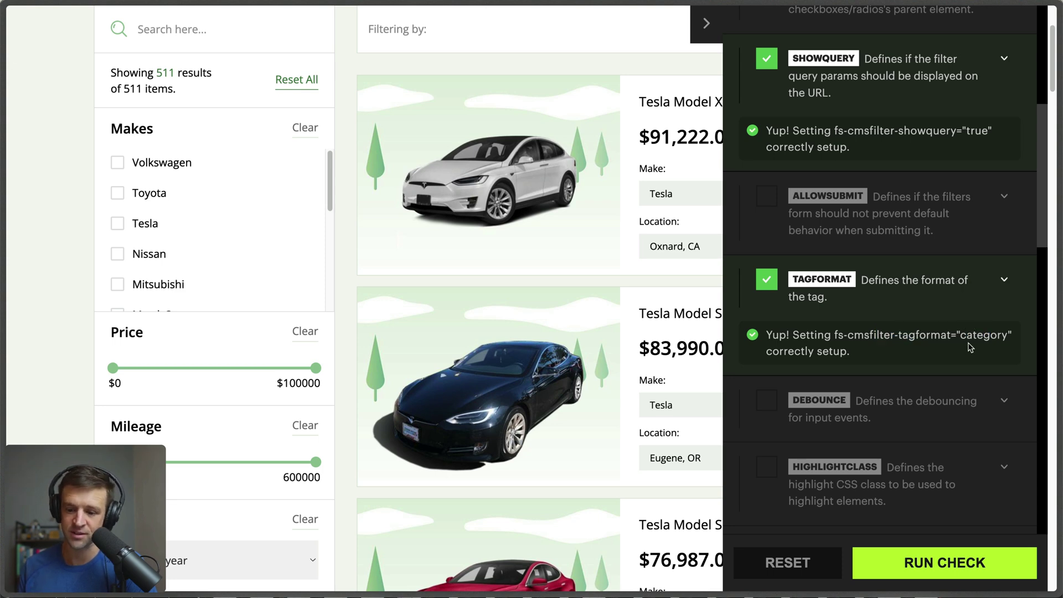
{"action": "scroll", "coordinate": [969, 347], "scroll_direction": "down", "scroll_amount": 5}
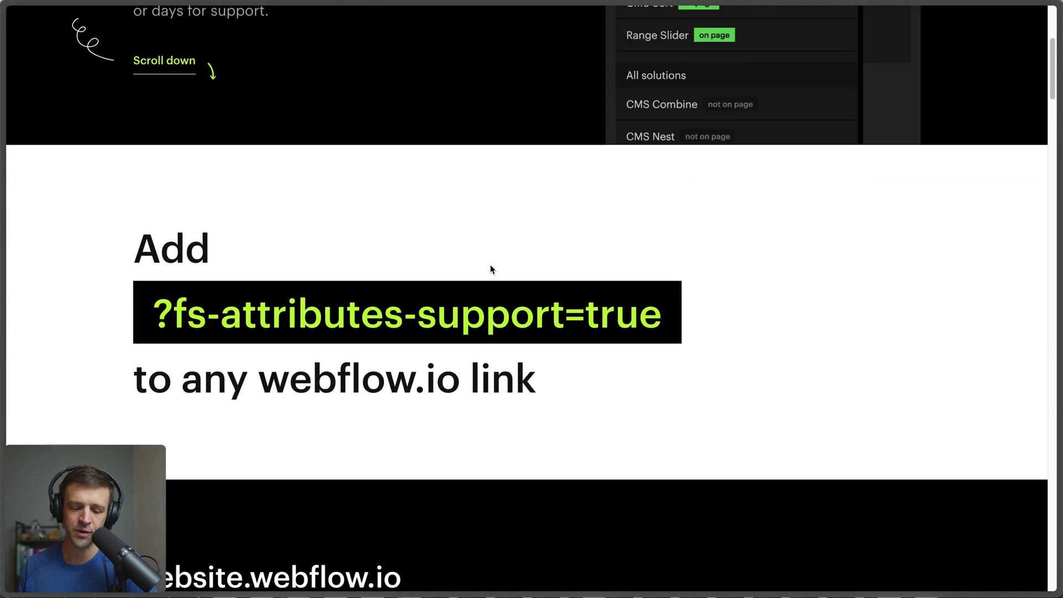
{"action": "scroll", "coordinate": [490, 264], "scroll_direction": "down", "scroll_amount": 10}
Step: Highlight the auto-detect and 'Explain your desired configuration' headings on the support service page
{"action": "scroll", "coordinate": [490, 270], "scroll_direction": "up", "scroll_amount": 2}
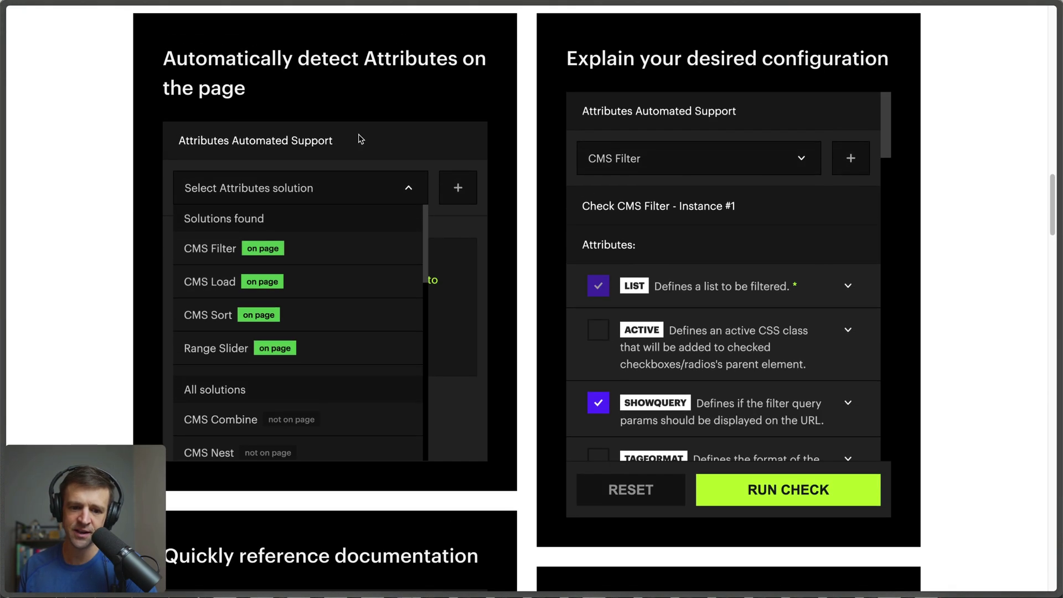
{"action": "left_click_drag", "start_coordinate": [283, 61], "coordinate": [300, 94]}
{"action": "left_click", "coordinate": [300, 94]}
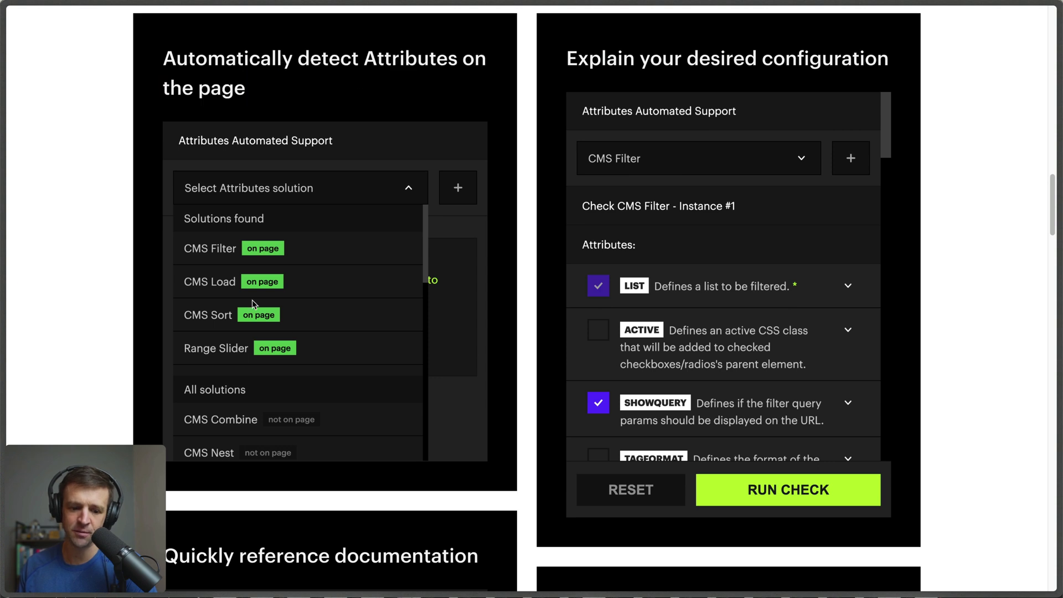
{"action": "triple_click", "coordinate": [686, 64]}
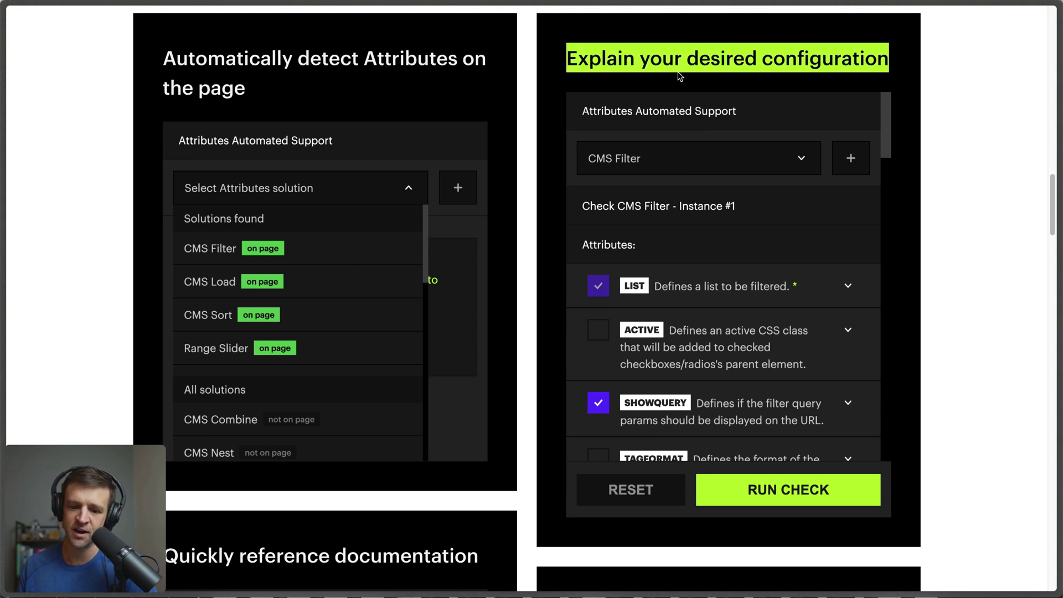
{"action": "left_click", "coordinate": [715, 64]}
Step: Emphasize the word 'documentation', then read down to the More info about ASS cards
{"action": "scroll", "coordinate": [714, 63], "scroll_direction": "down", "scroll_amount": 7}
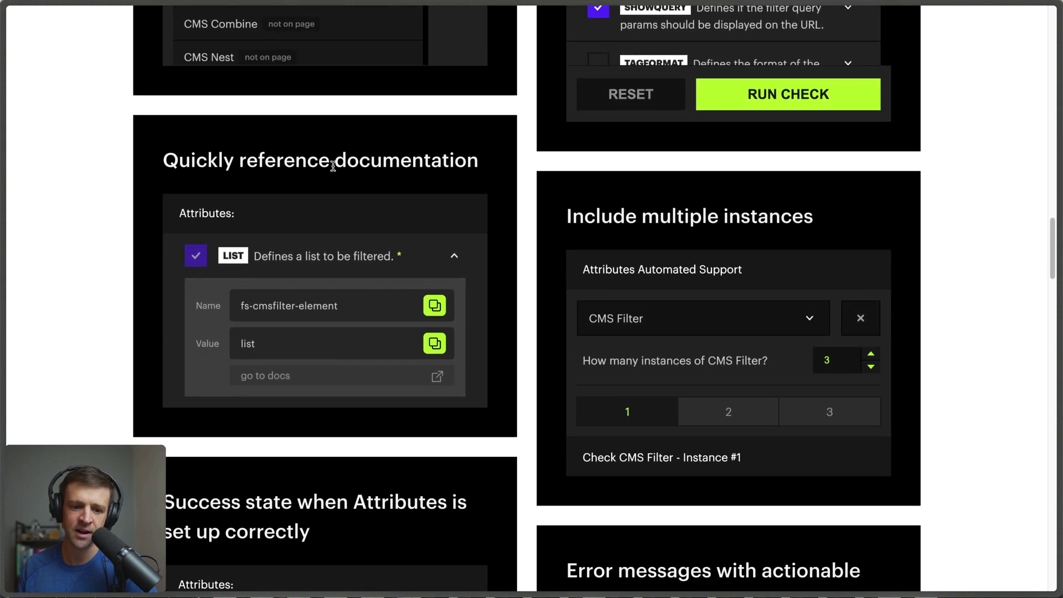
{"action": "double_click", "coordinate": [333, 166]}
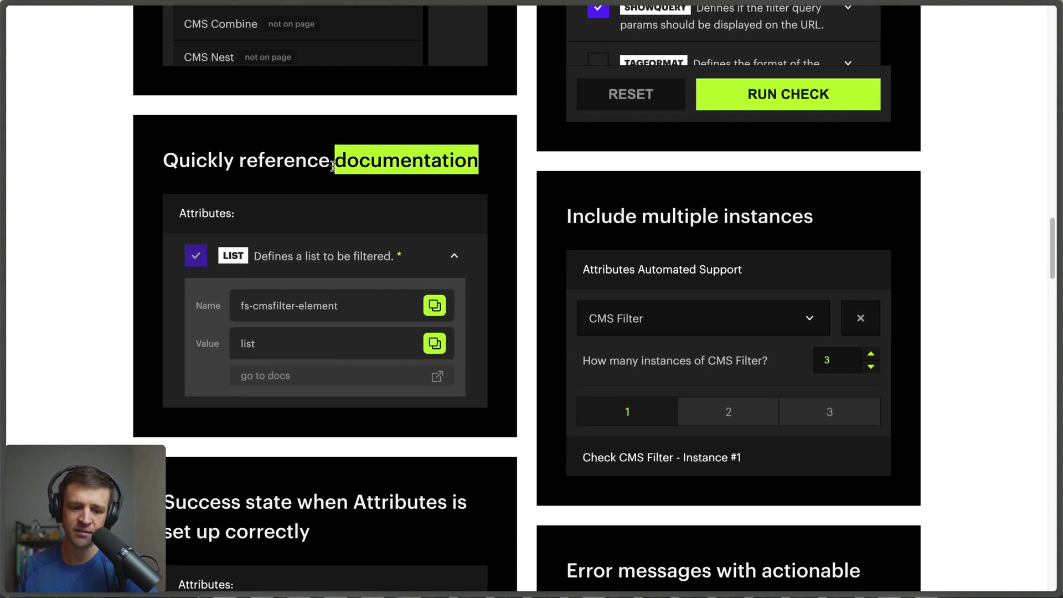
{"action": "left_click", "coordinate": [333, 166]}
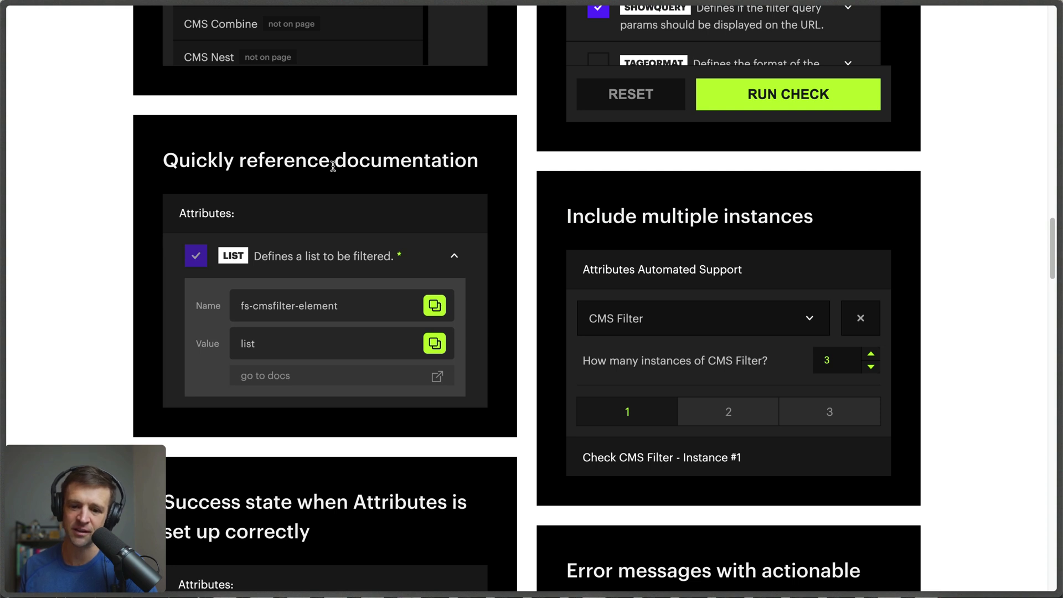
{"action": "scroll", "coordinate": [333, 166], "scroll_direction": "down", "scroll_amount": 2}
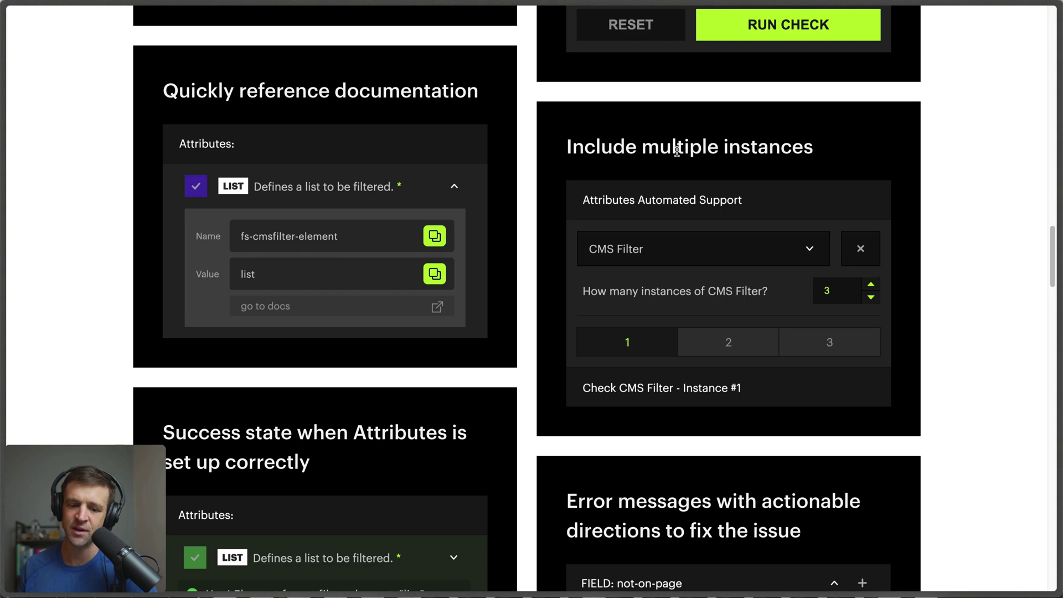
{"action": "scroll", "coordinate": [677, 151], "scroll_direction": "down", "scroll_amount": 8}
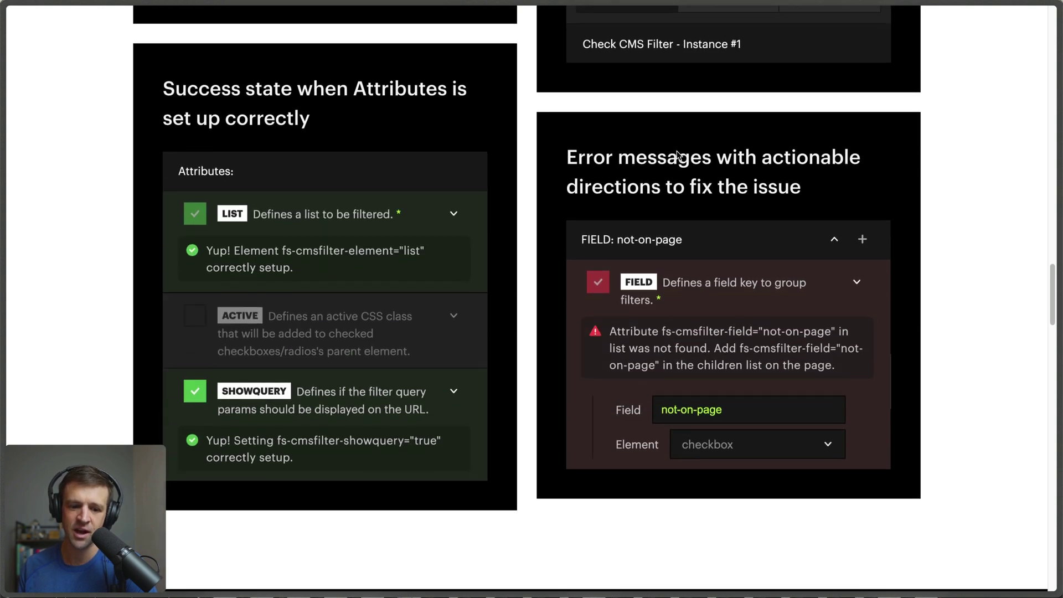
{"action": "scroll", "coordinate": [660, 180], "scroll_direction": "down", "scroll_amount": 15}
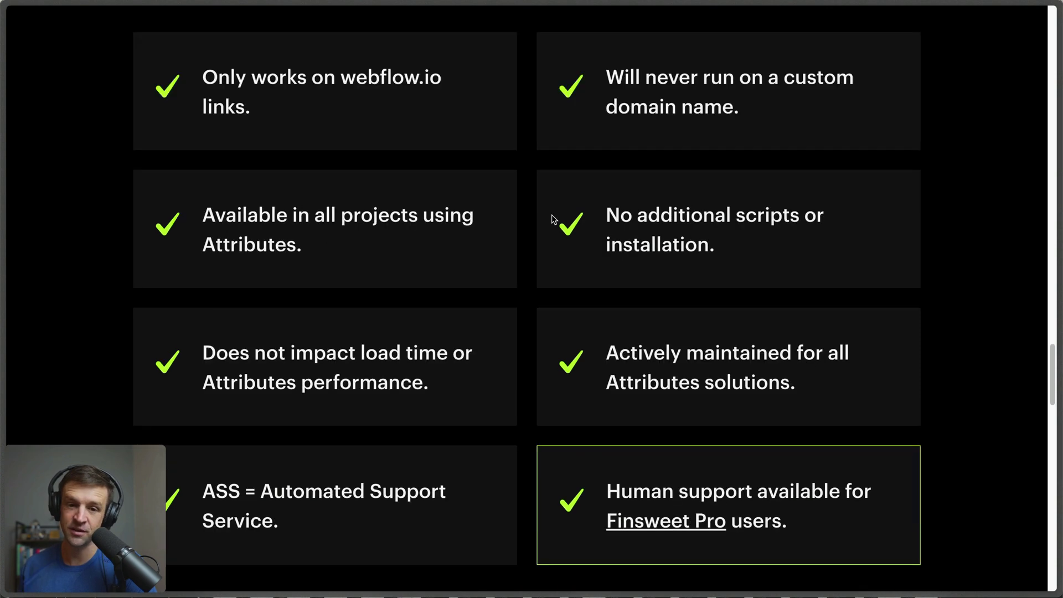
Step: Highlight the 'no additional scripts' point and the word 'projects', then read further down
{"action": "triple_click", "coordinate": [609, 223]}
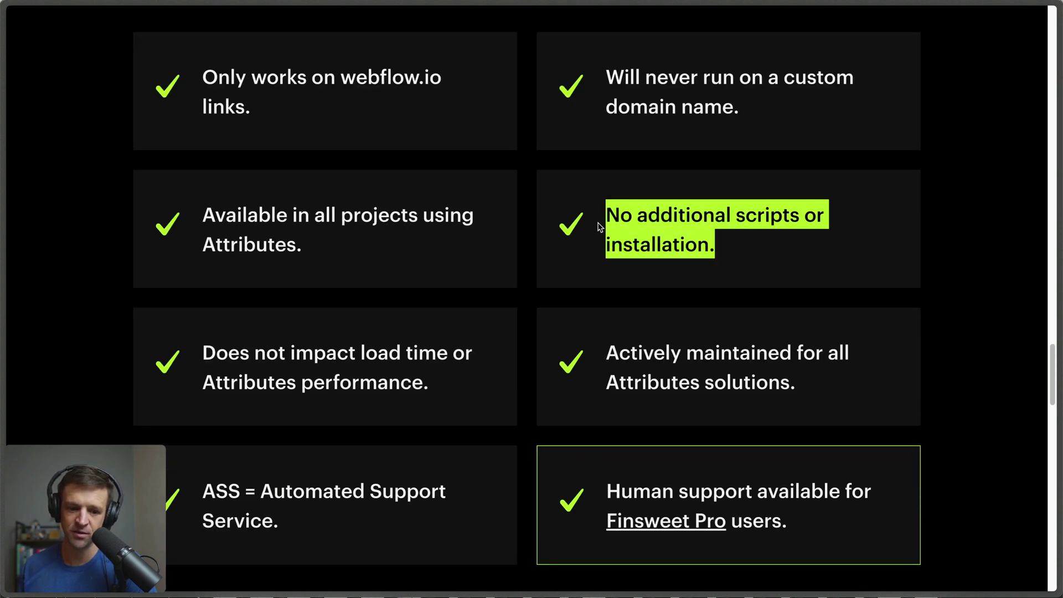
{"action": "double_click", "coordinate": [356, 214]}
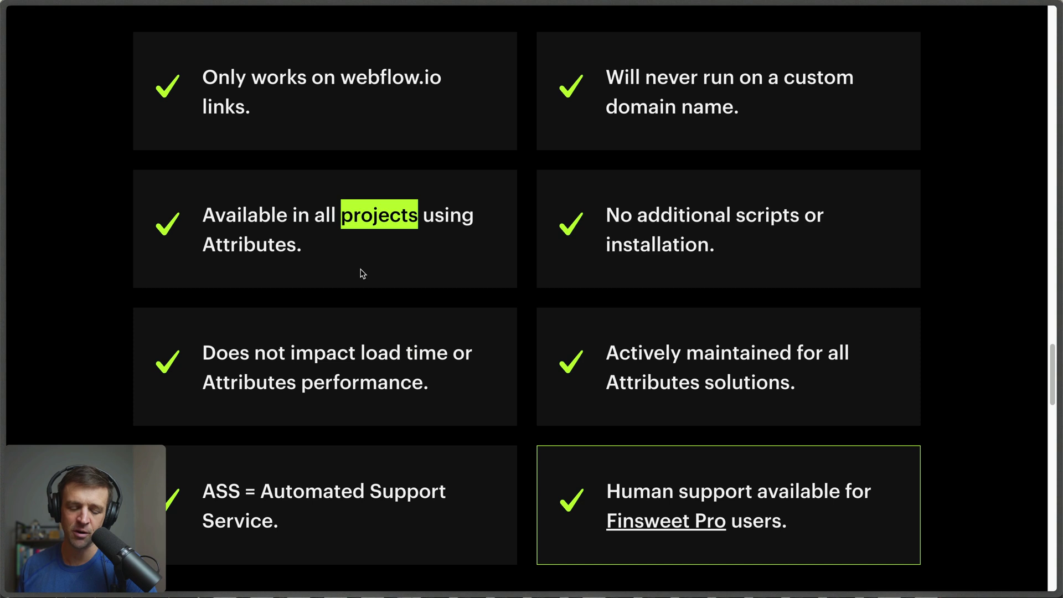
{"action": "scroll", "coordinate": [362, 274], "scroll_direction": "down", "scroll_amount": 1}
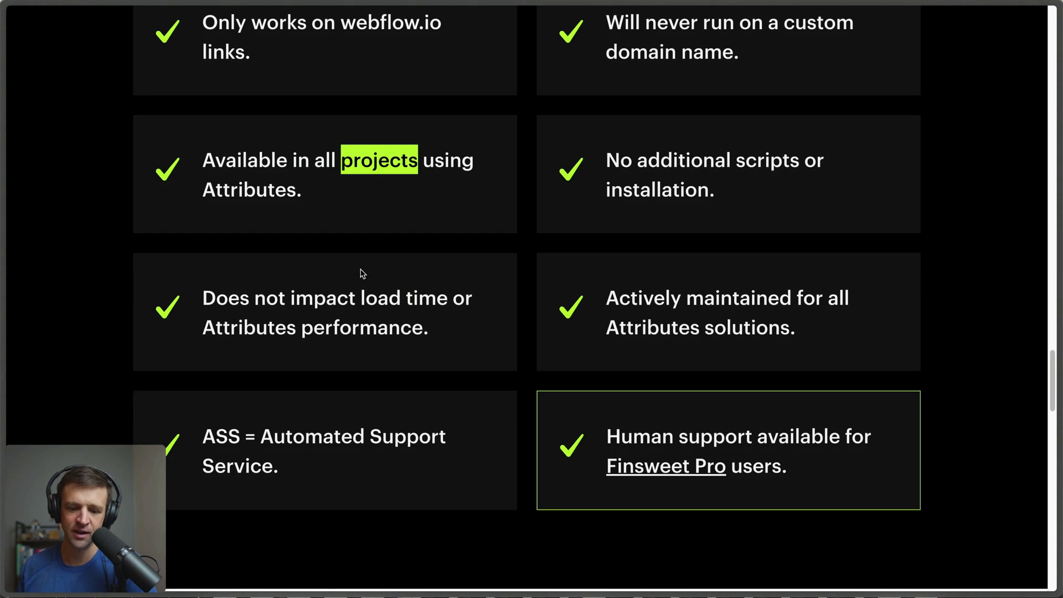